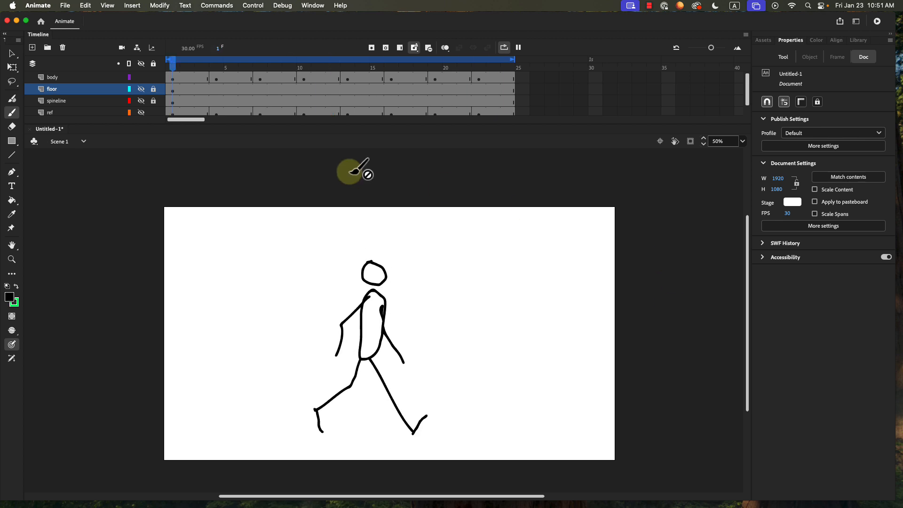
Stop the walk preview and create a Full HD 1920 x 1080 character animation document at 30 fps, viewed at 50%
left_click(516, 47)
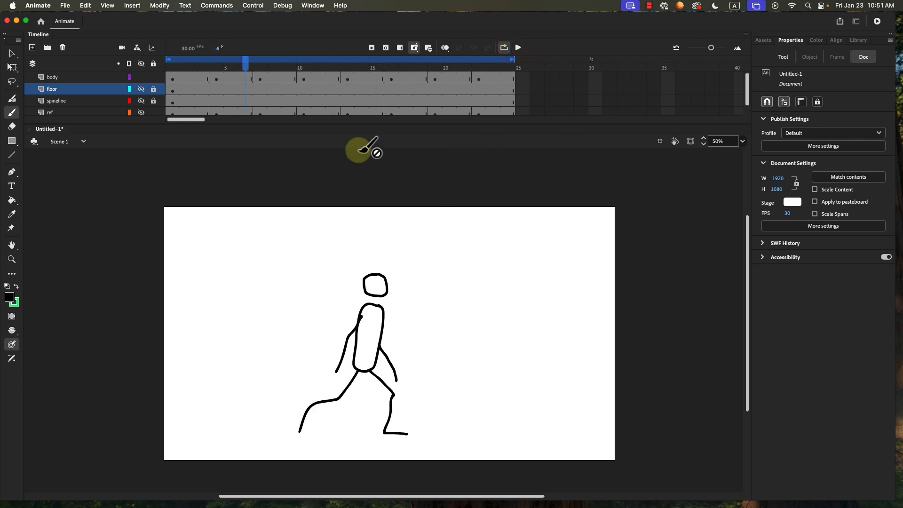
left_click(66, 7)
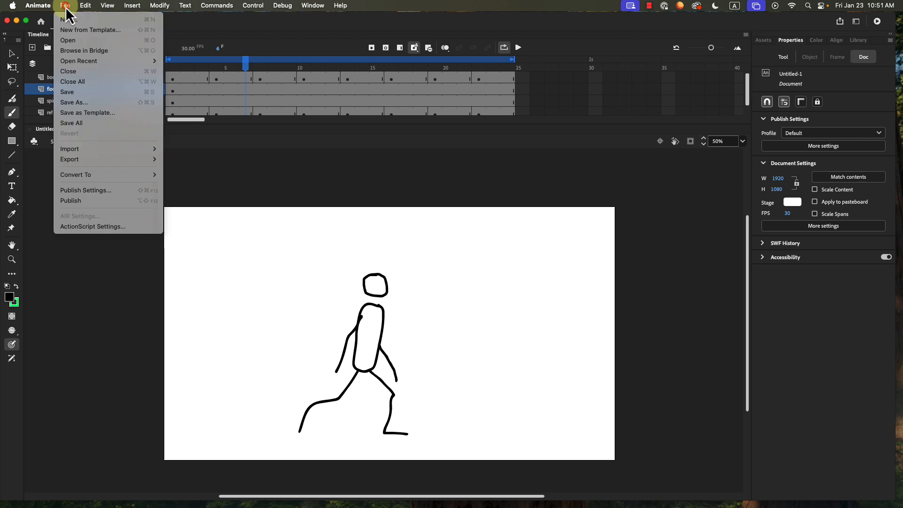
left_click(67, 21)
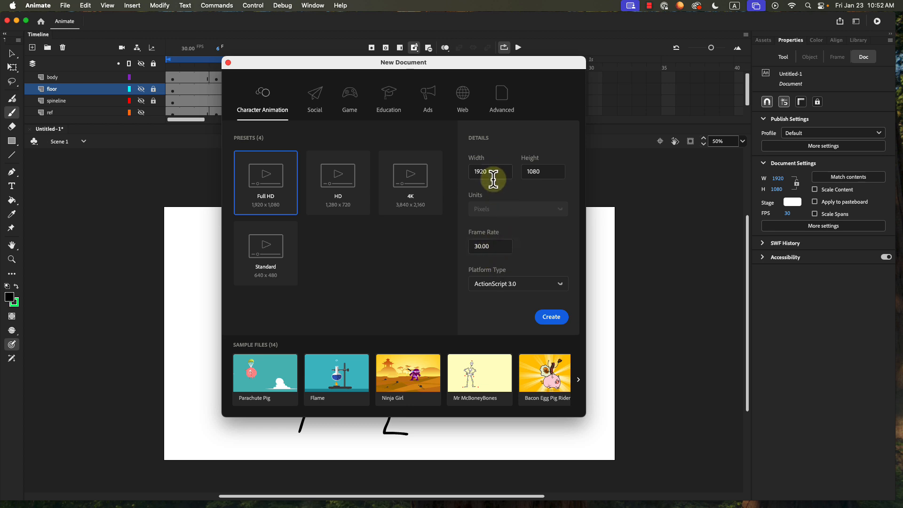
left_click(550, 316)
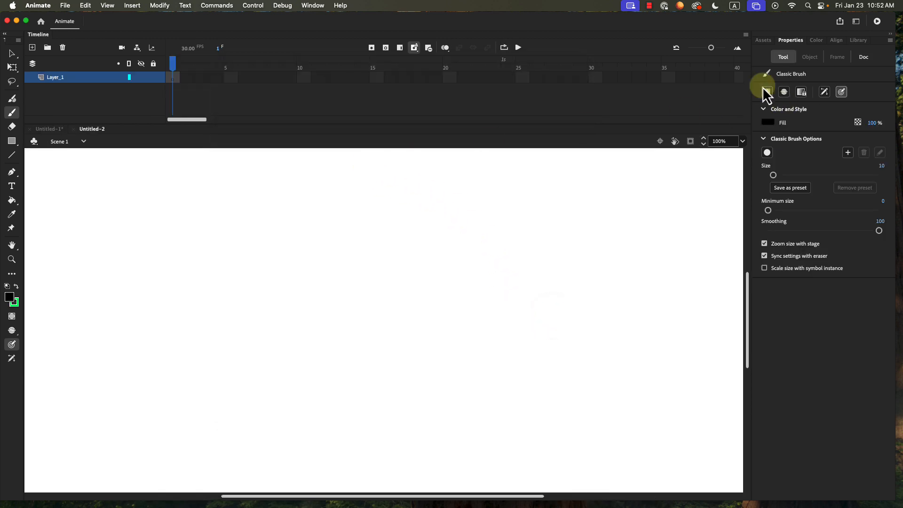
left_click(742, 141)
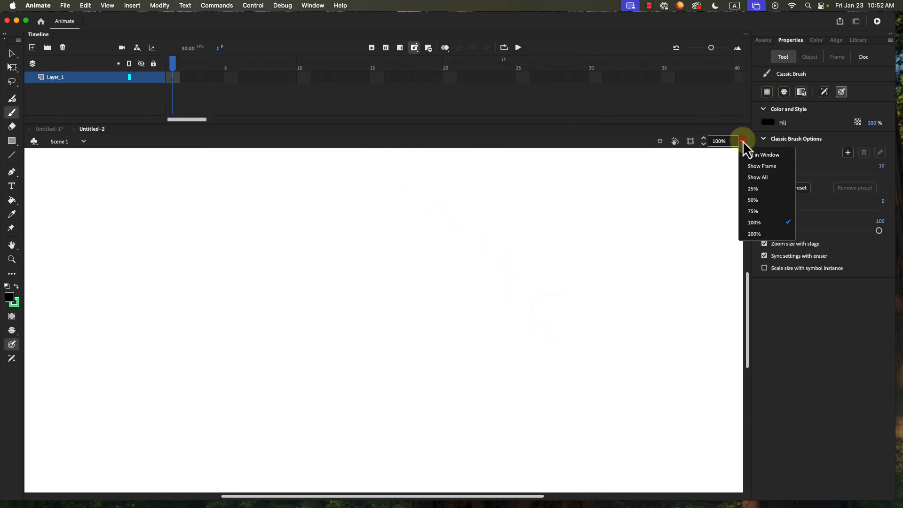
left_click(752, 199)
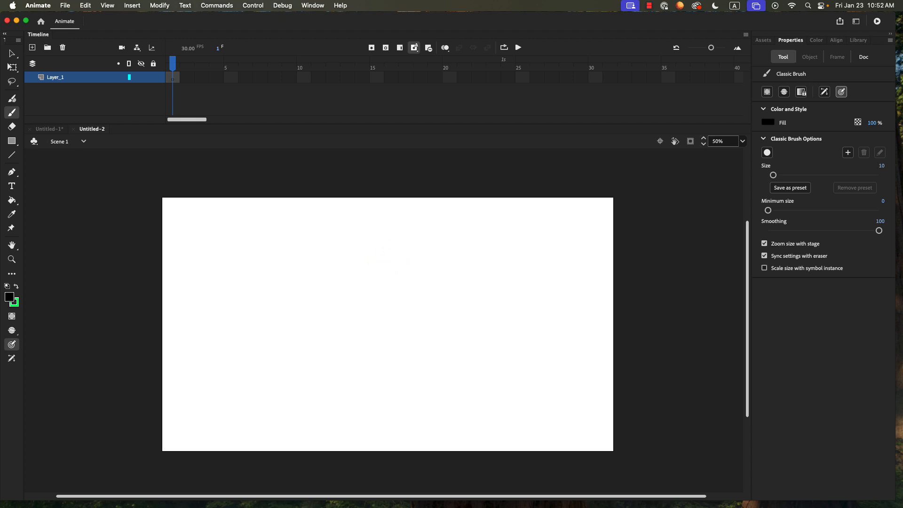
Place walk cycle 8 with frame numbers.jpg from the Animation Examples folder on the stage and move it horizontally to X 560
left_click_drag(0, 158, 289, 96)
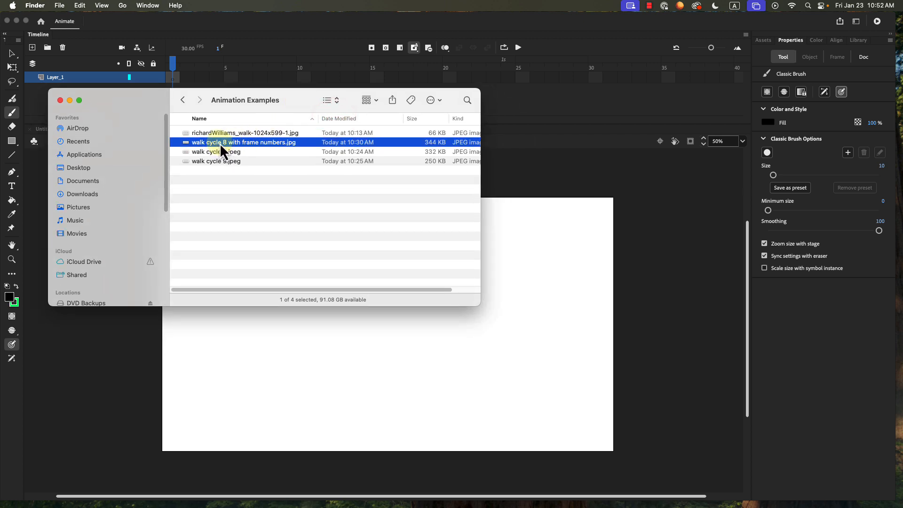
left_click_drag(226, 142, 401, 348)
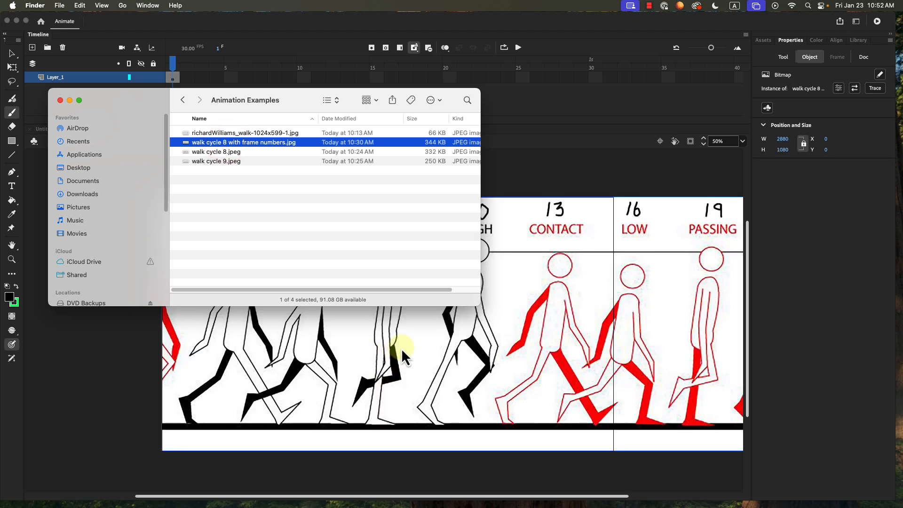
left_click(392, 425)
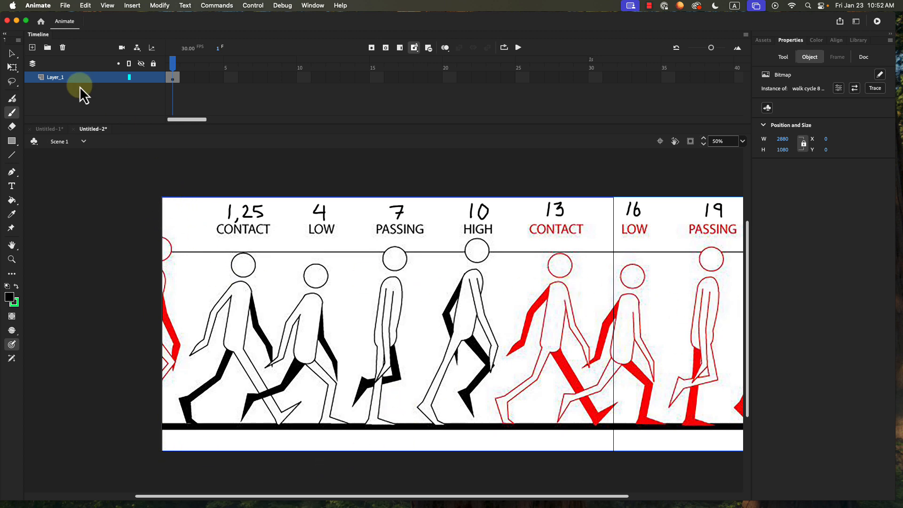
left_click(12, 54)
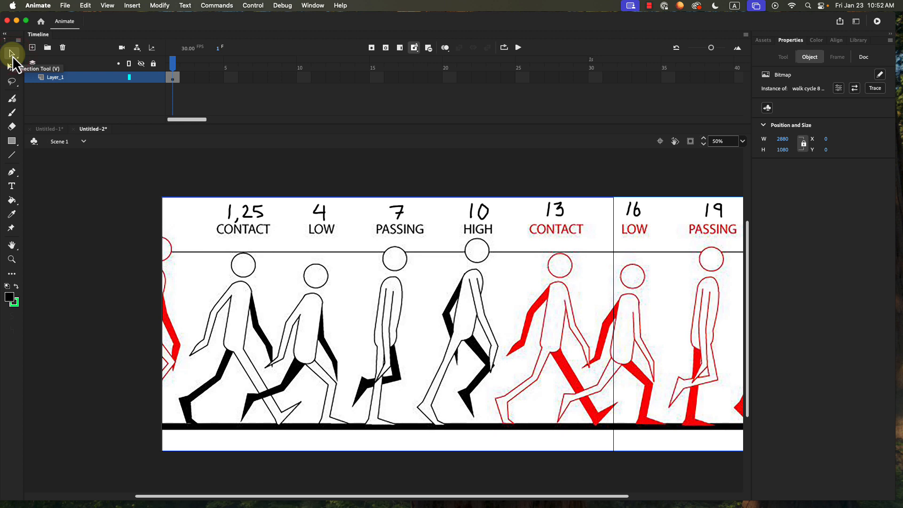
left_click_drag(285, 287, 370, 310)
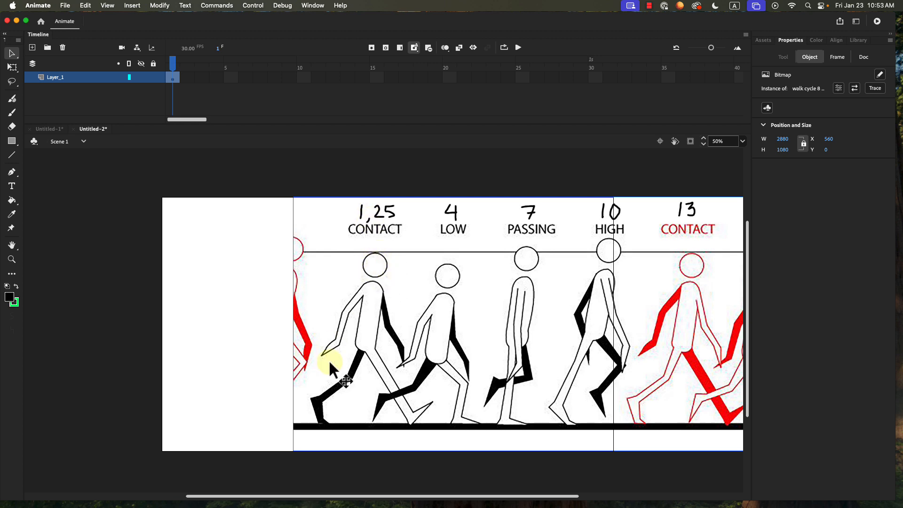
Rename the image layer "reference" and add a new layer named "floor" above it
double_click(54, 78)
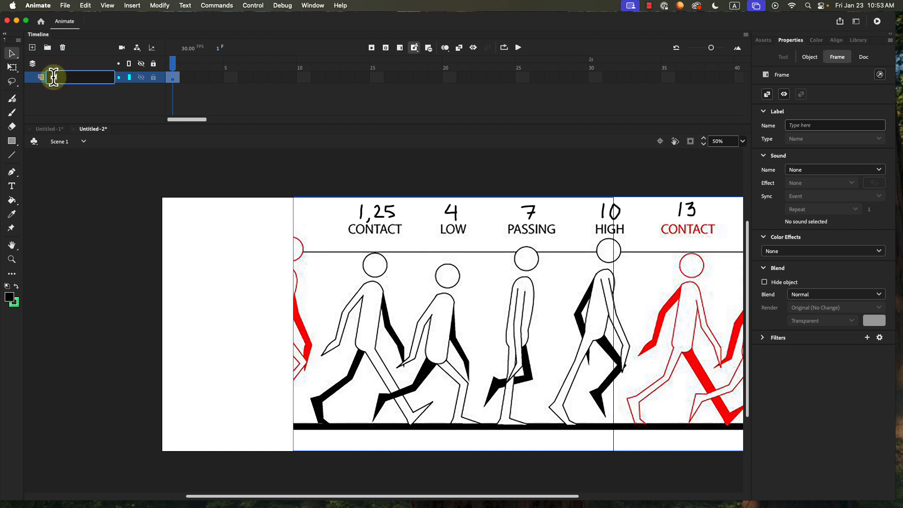
type("reference")
key("Return")
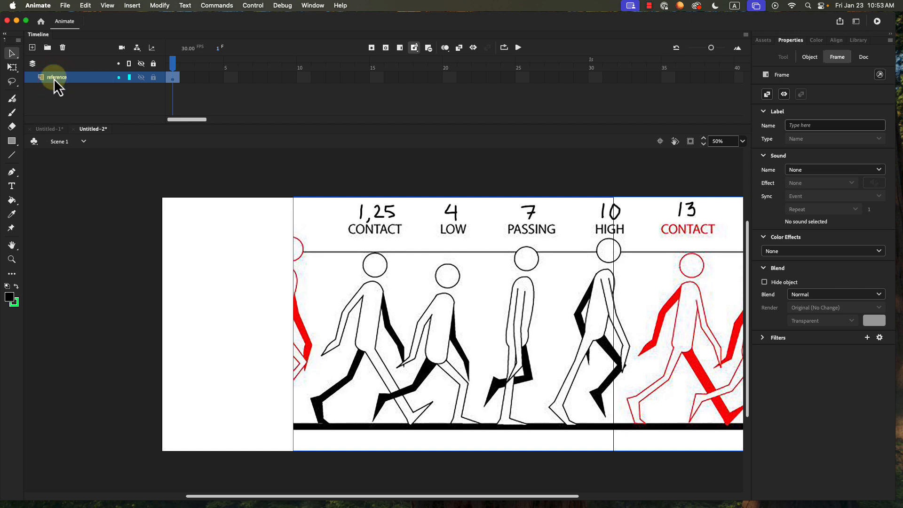
left_click(32, 48)
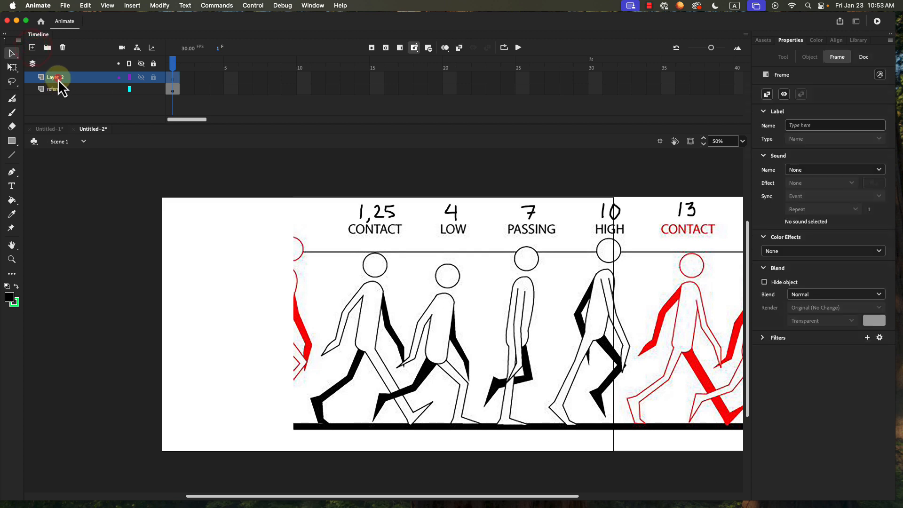
double_click(58, 77)
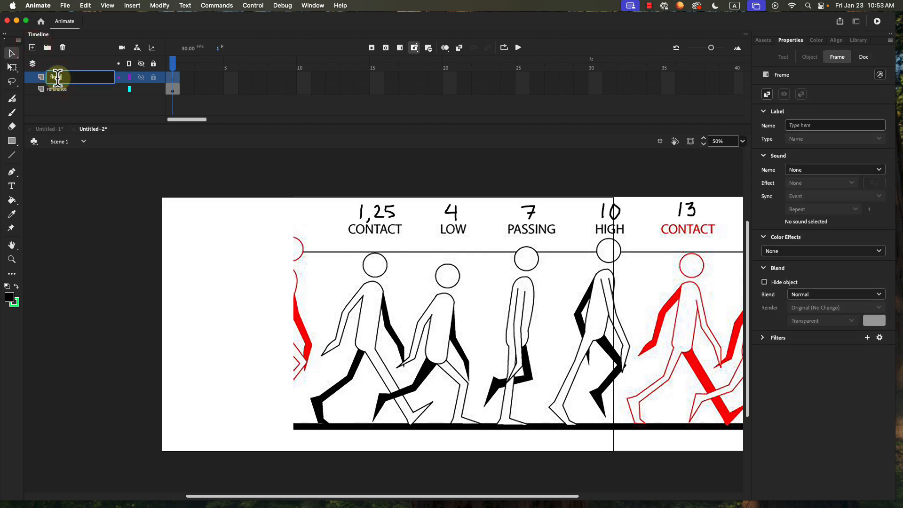
key("Return")
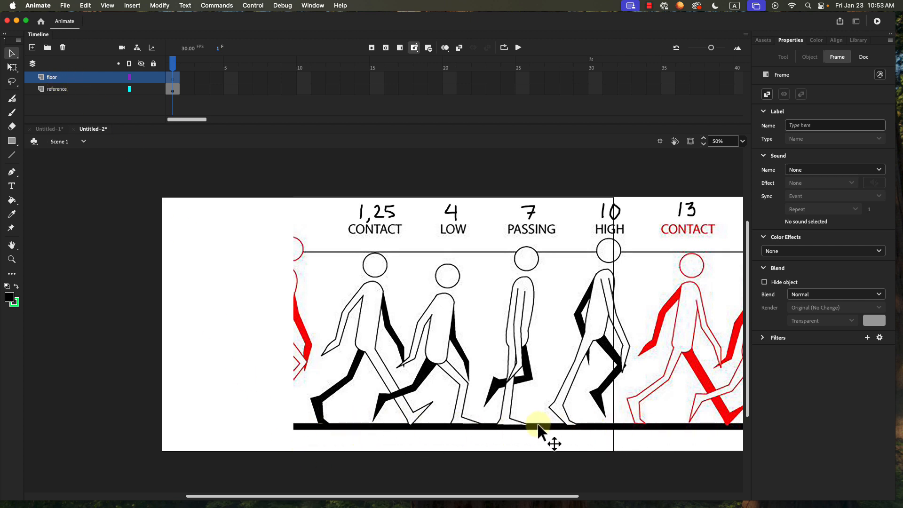
Brush a straight black line along the reference's ground on the floor layer, and lock the floor and reference layers
left_click(13, 113)
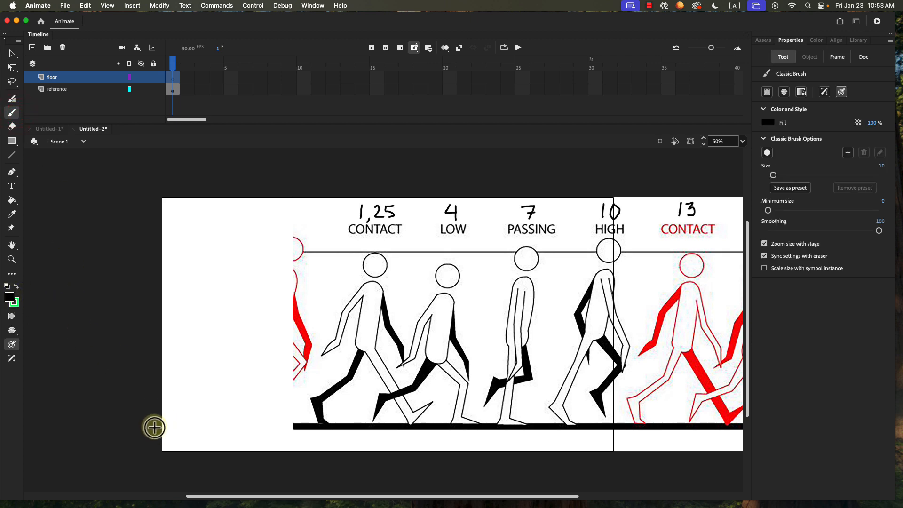
mouse_move(155, 427)
left_mouse_down()
mouse_move(428, 417)
mouse_move(244, 425)
mouse_move(365, 430)
mouse_move(337, 430)
left_mouse_up()
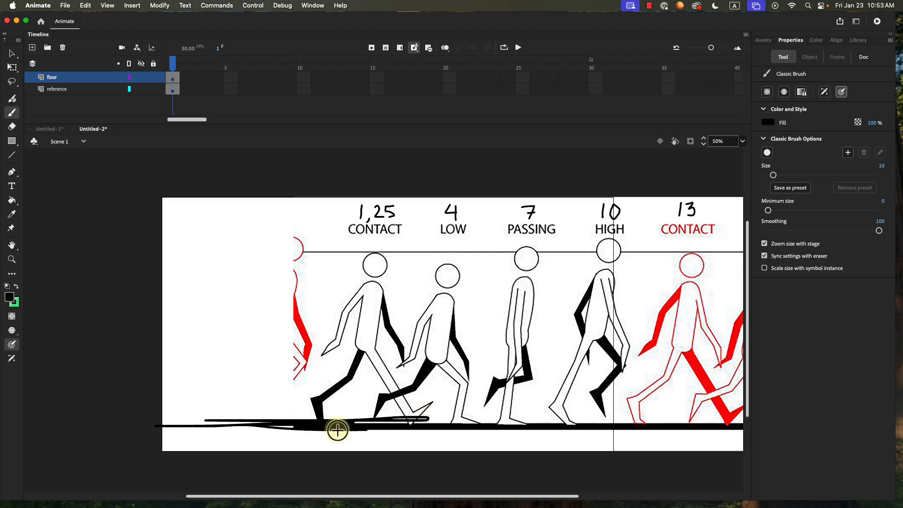
key("super+z")
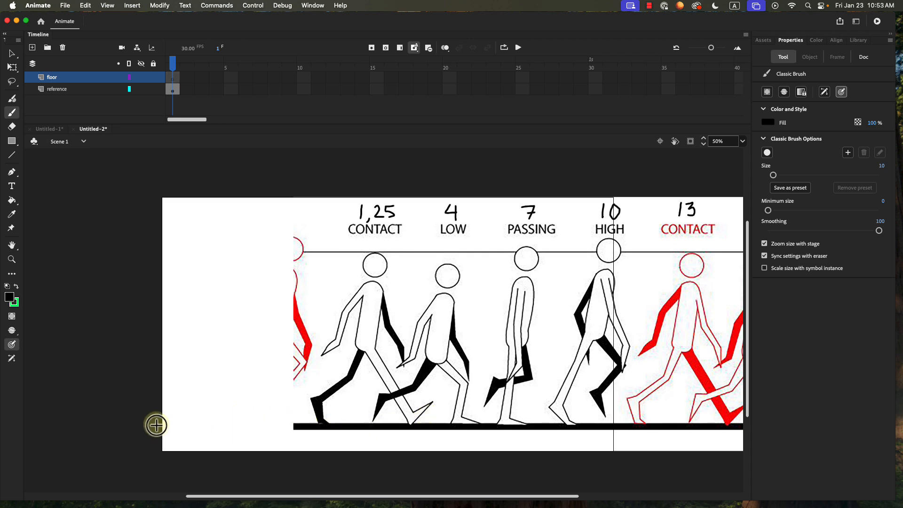
mouse_move(157, 425)
left_mouse_down()
mouse_move(558, 419)
mouse_move(651, 427)
left_mouse_up()
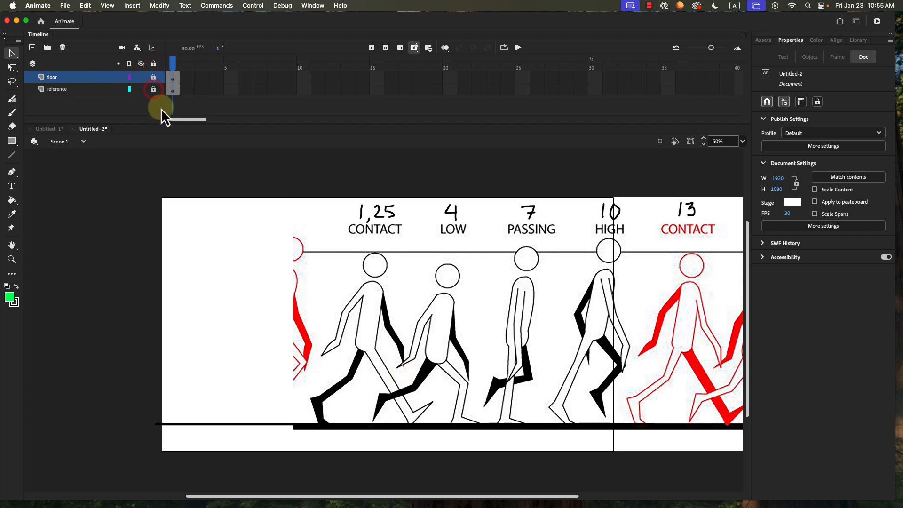
mouse_move(418, 302)
left_mouse_down()
mouse_move(381, 303)
mouse_move(378, 325)
left_mouse_up()
left_click(255, 425)
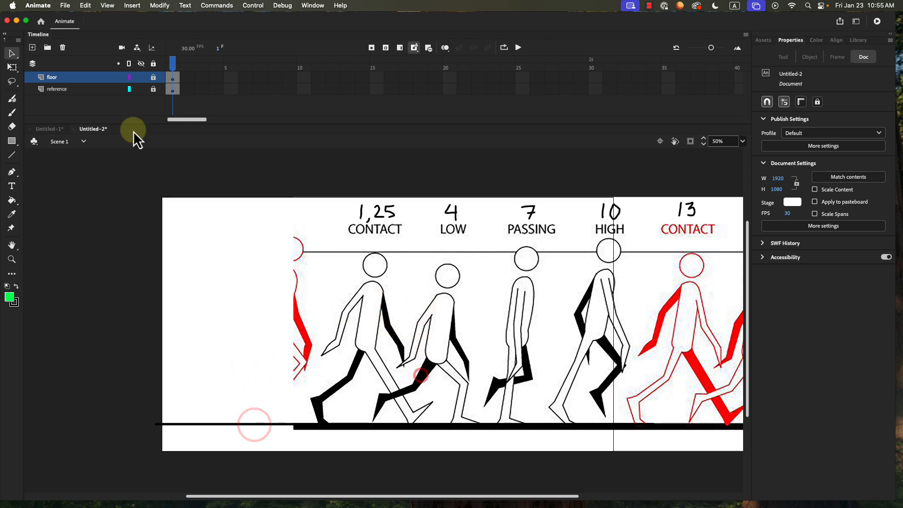
Add a new layer named "spine" above the floor layer
left_click(32, 47)
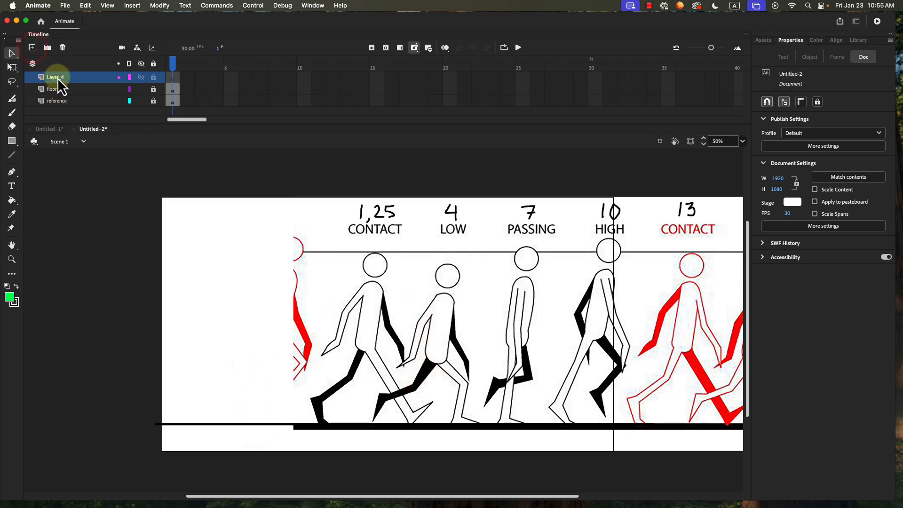
double_click(57, 77)
type("spine")
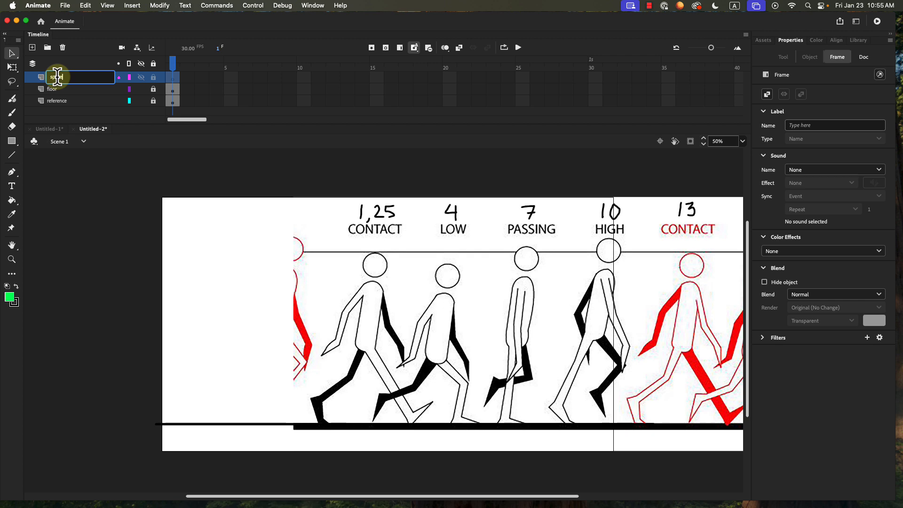
key("Return")
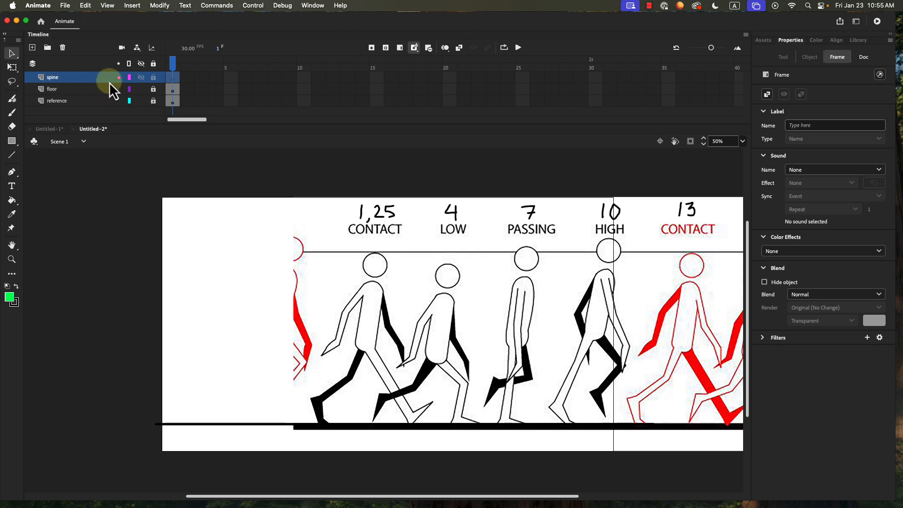
Brush a straight vertical bright green line, about 1155 px tall, through the head of the "1,25 CONTACT" figure
left_click(13, 307)
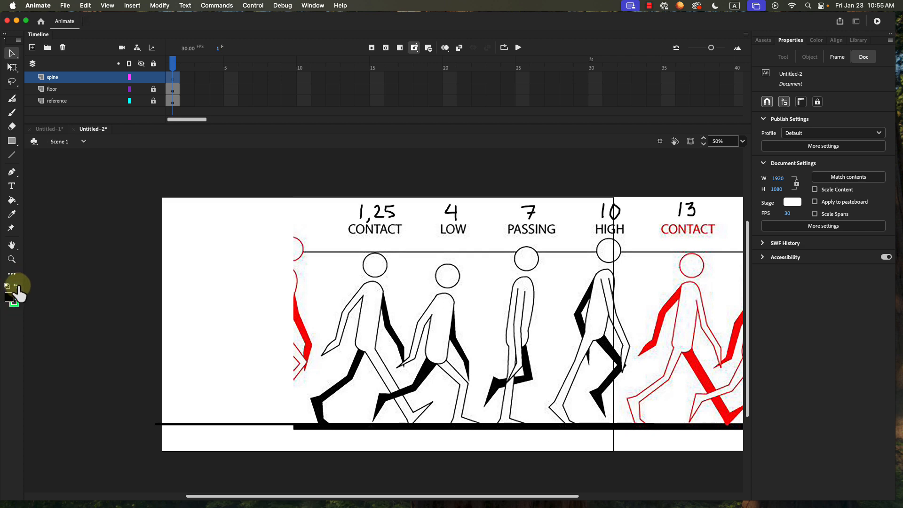
left_click(17, 285)
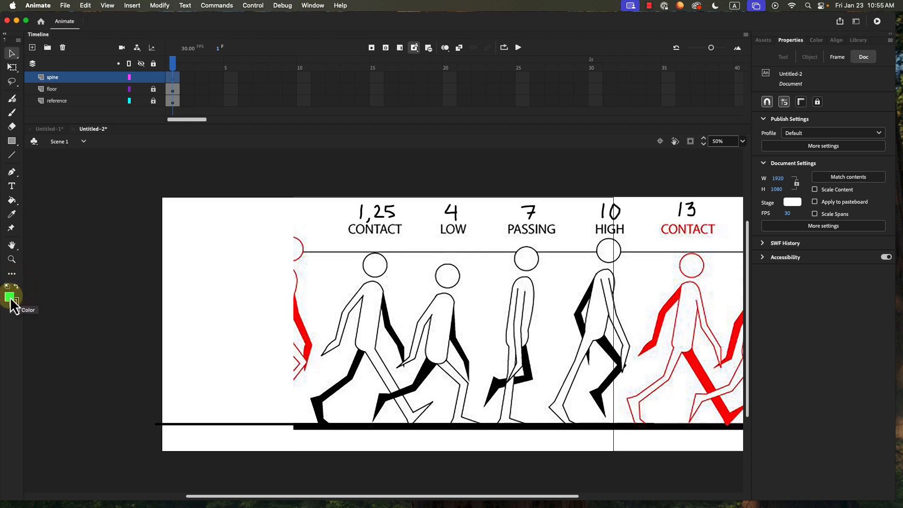
left_click(13, 306)
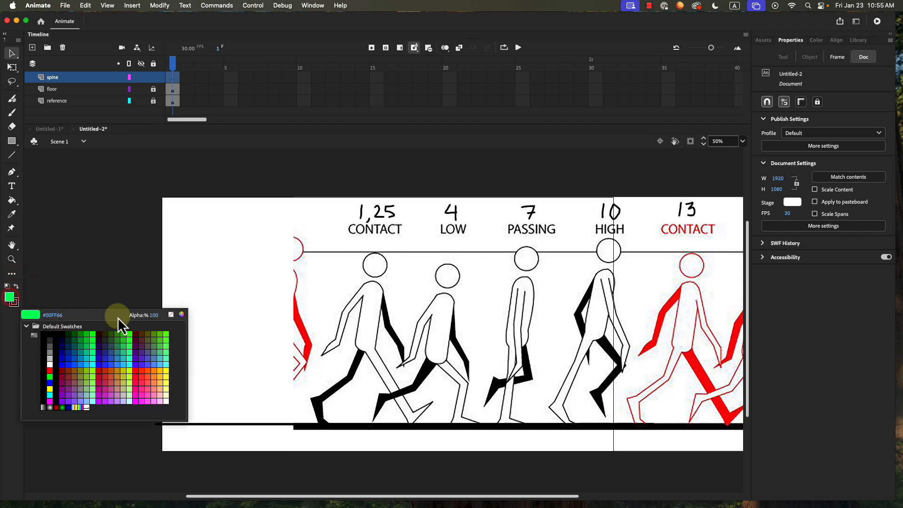
left_click(94, 346)
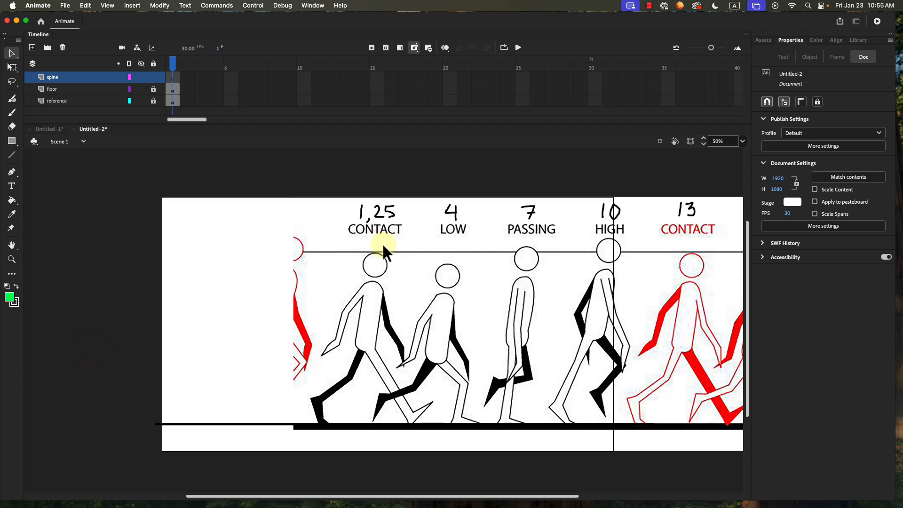
left_click(13, 114)
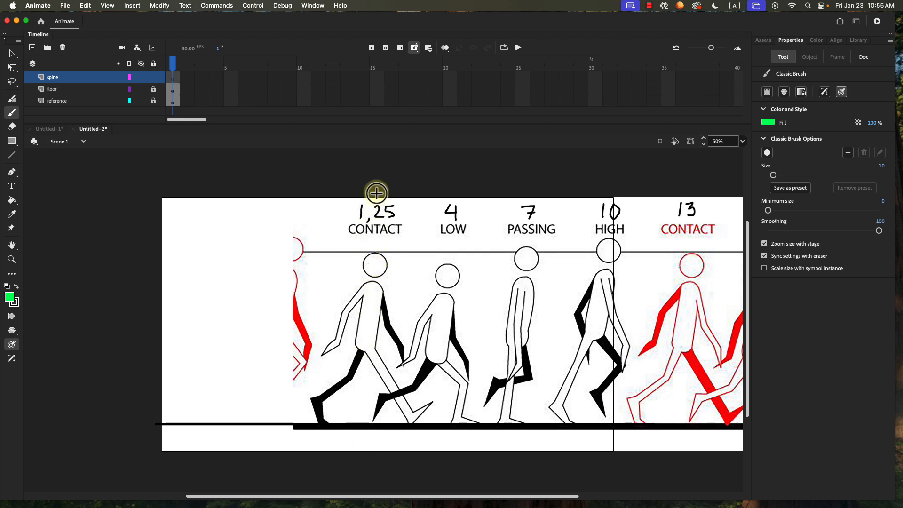
left_click_drag(376, 192, 381, 462)
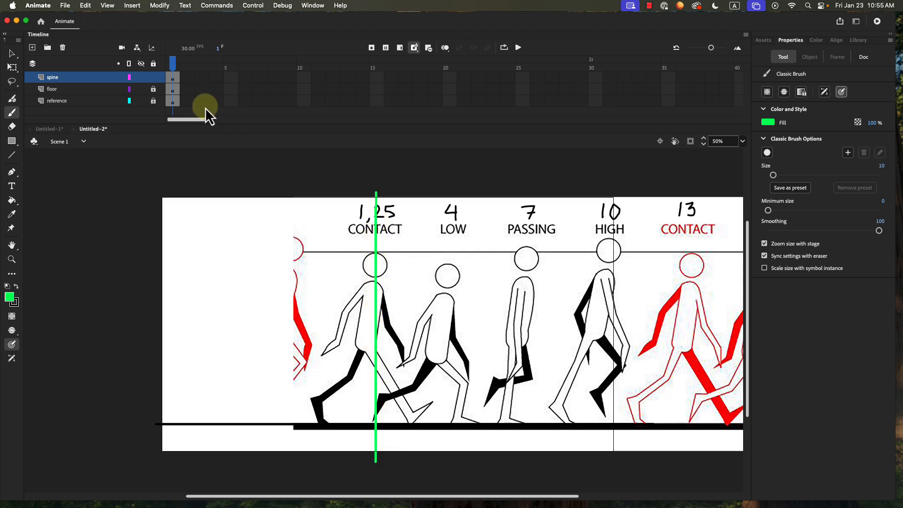
Move the green spine line to X 902.7 over the "1,25 CONTACT" figure's head, and lock the spine layer
left_click(153, 77)
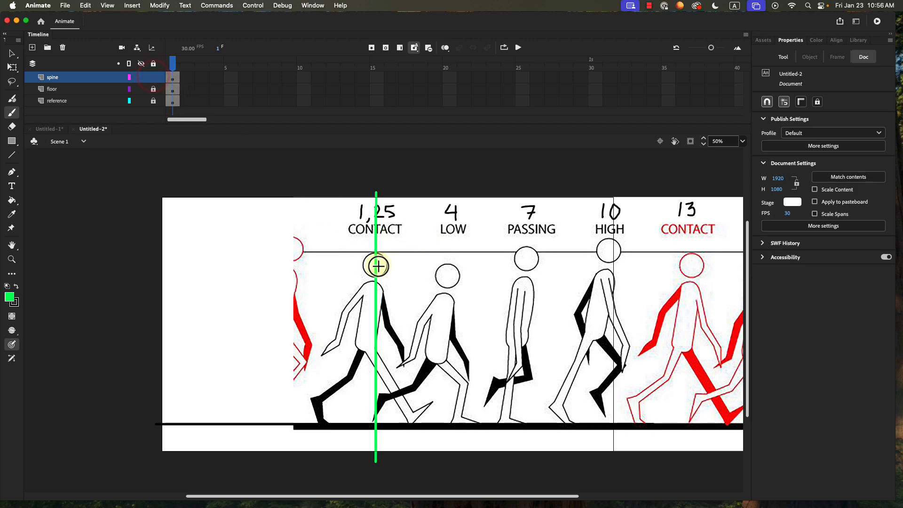
left_click(12, 54)
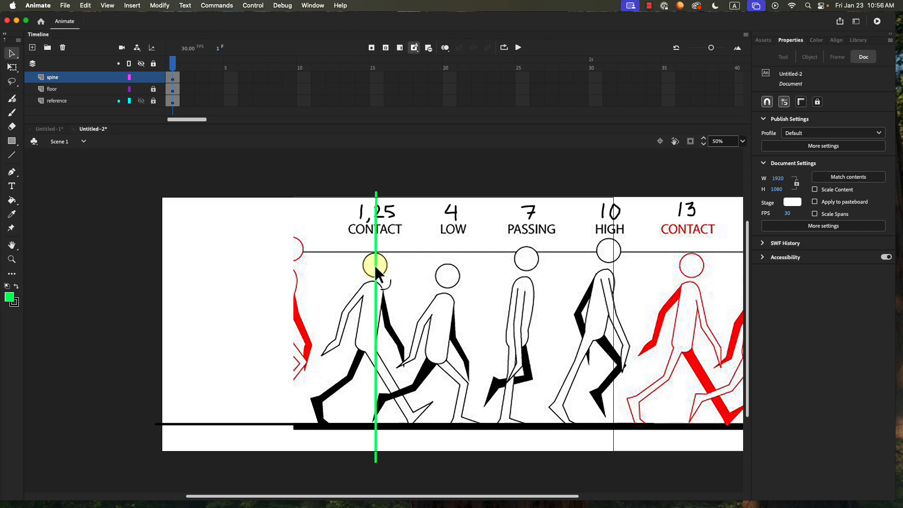
left_click_drag(375, 264, 464, 267)
key("super+z")
mouse_move(375, 272)
left_mouse_down()
mouse_move(421, 277)
mouse_move(373, 283)
left_mouse_up()
left_click(375, 275)
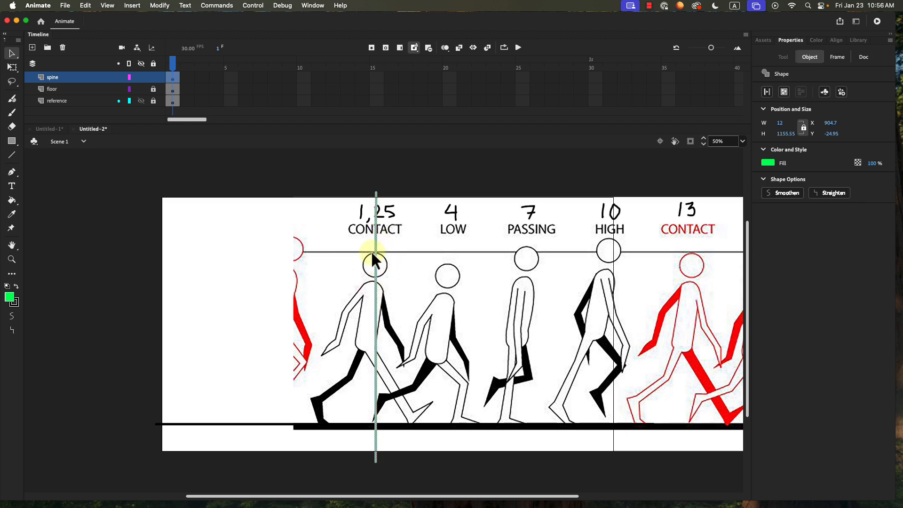
left_click_drag(374, 255, 376, 258)
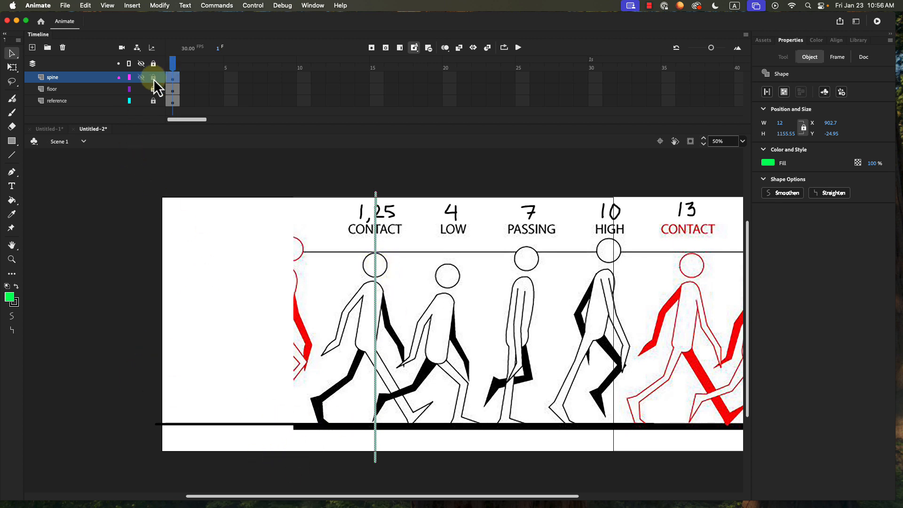
left_click(154, 78)
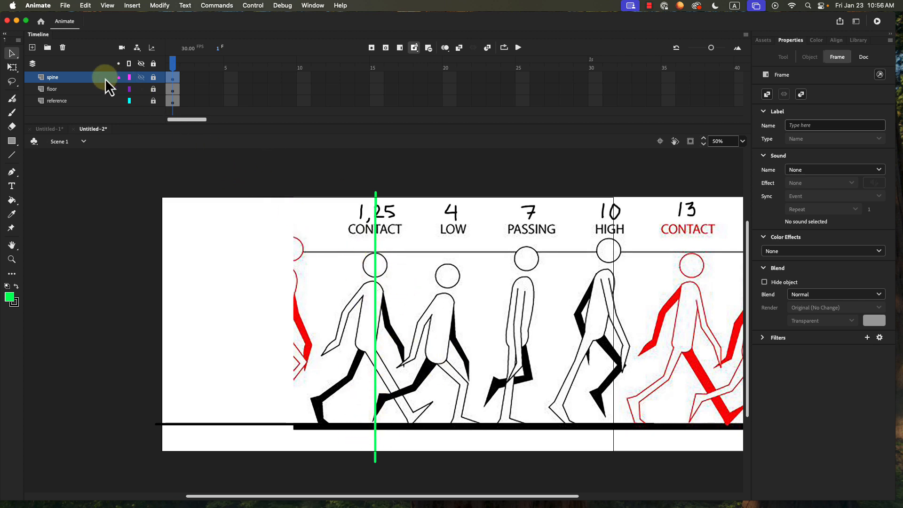
Set the spine layer's visibility to 50% opacity
right_click(71, 80)
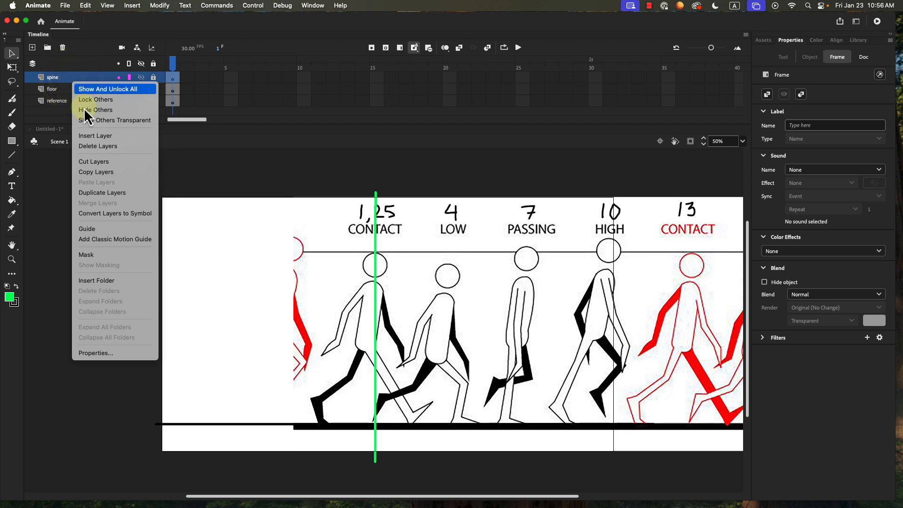
left_click(120, 353)
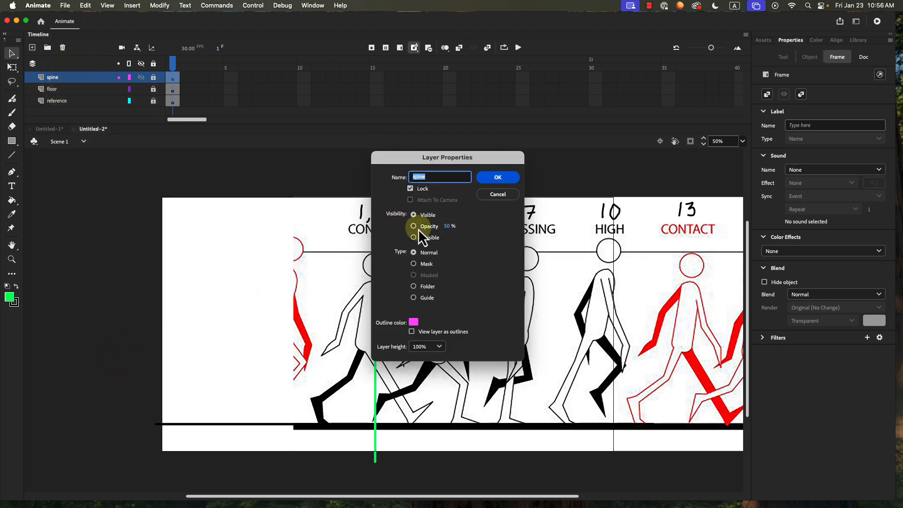
left_click(414, 226)
left_click(497, 178)
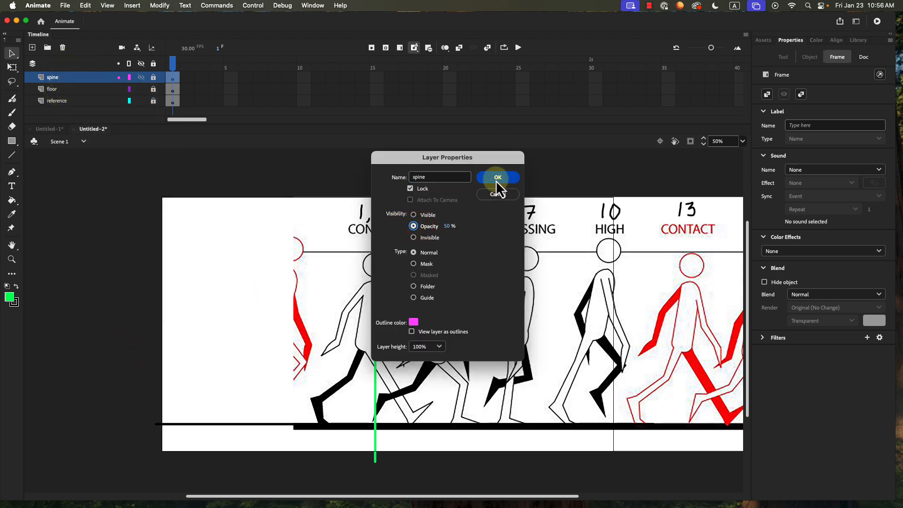
Set the floor layer's visibility to 50% opacity
right_click(59, 90)
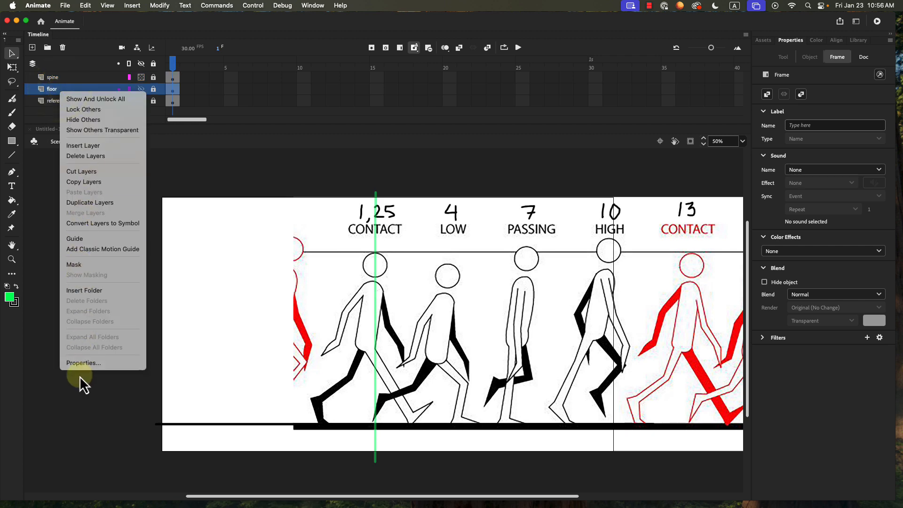
left_click(83, 363)
left_click(424, 229)
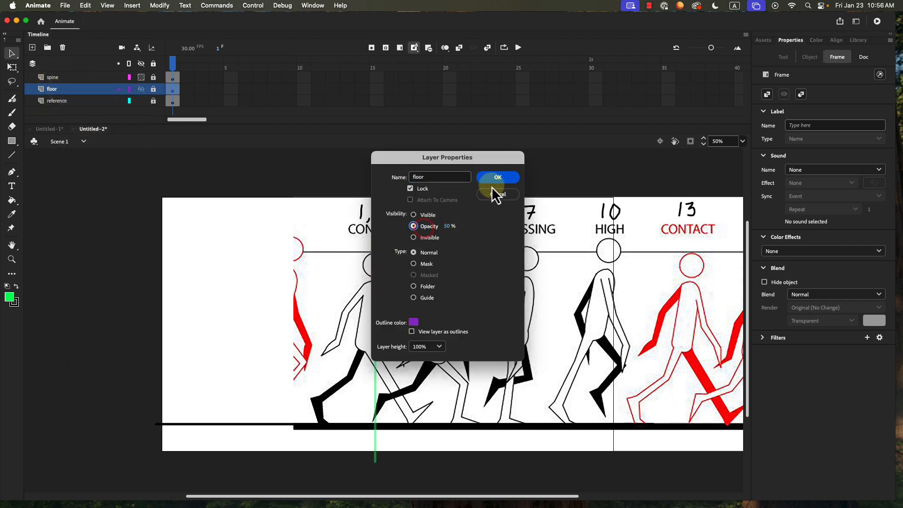
left_click(492, 177)
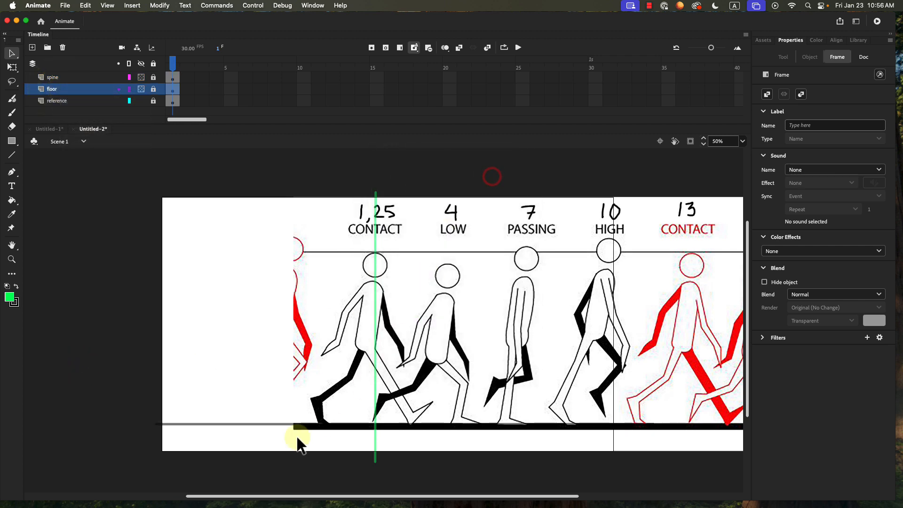
Set the reference layer's visibility to 50% opacity
right_click(61, 103)
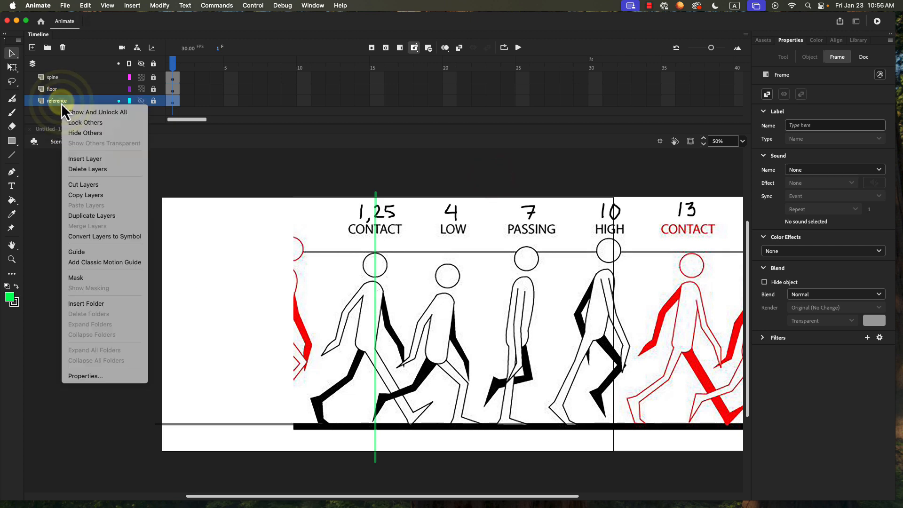
left_click(93, 378)
left_click(429, 228)
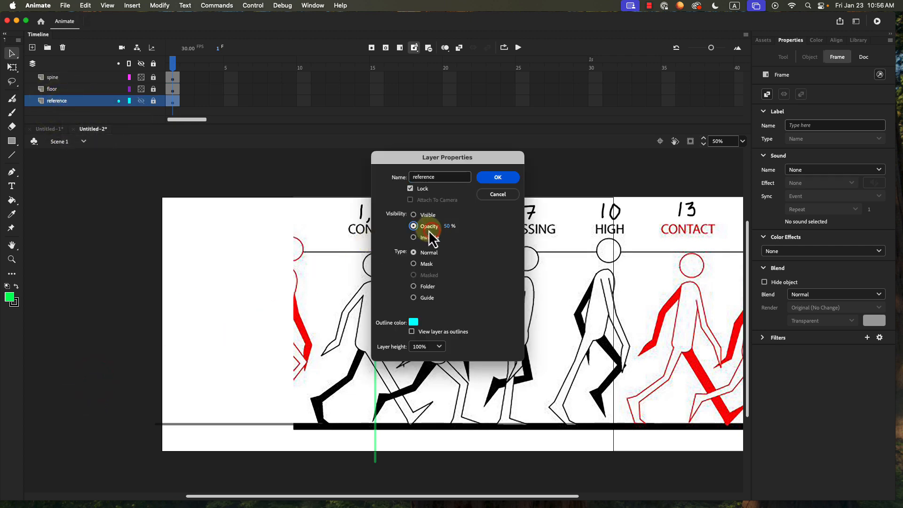
left_click(498, 178)
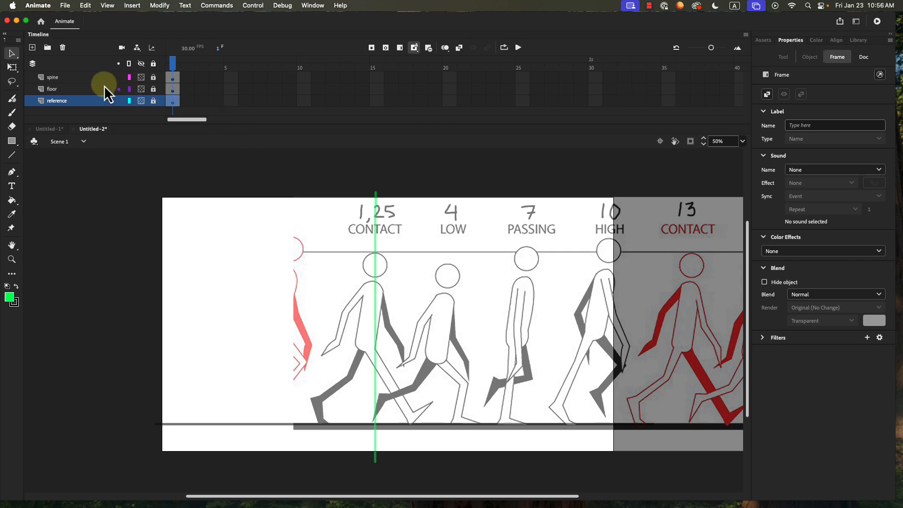
Add a new layer named "Body" and move it above the spine layer, enlarging the timeline so all four layers fit
left_click(33, 47)
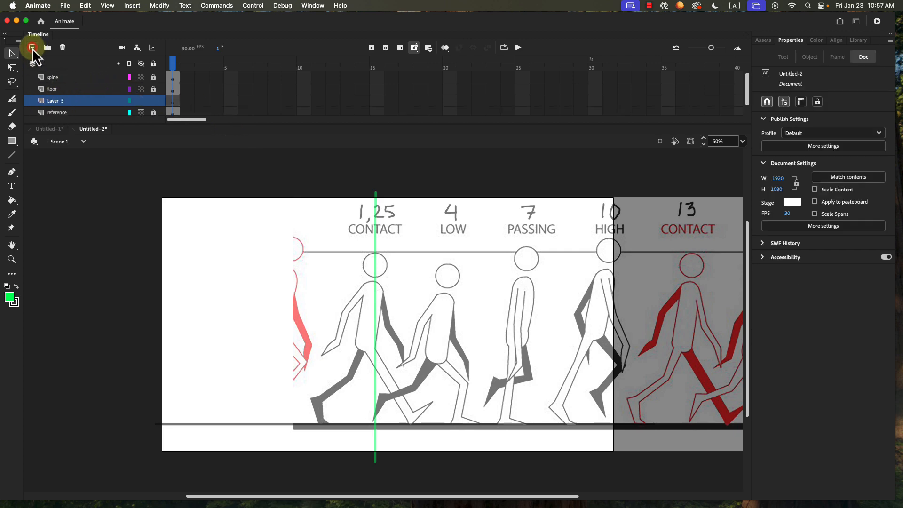
double_click(59, 100)
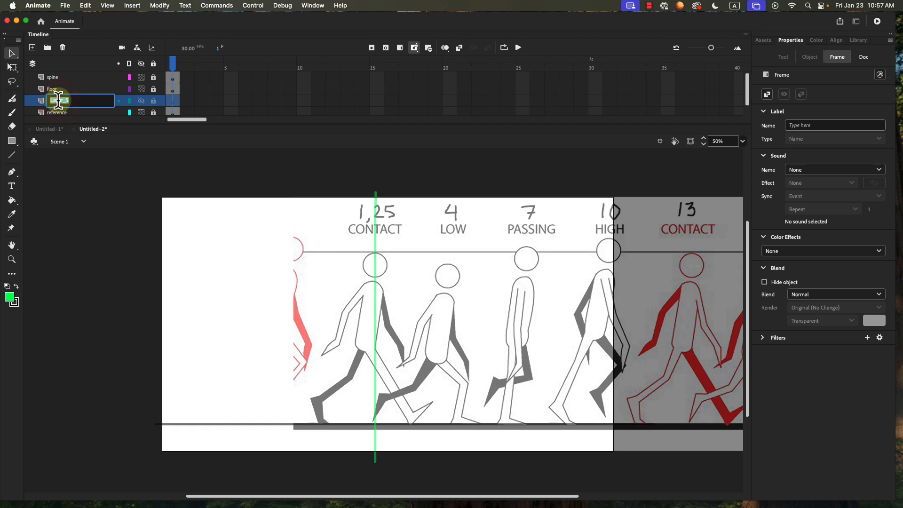
type("Body")
key("Return")
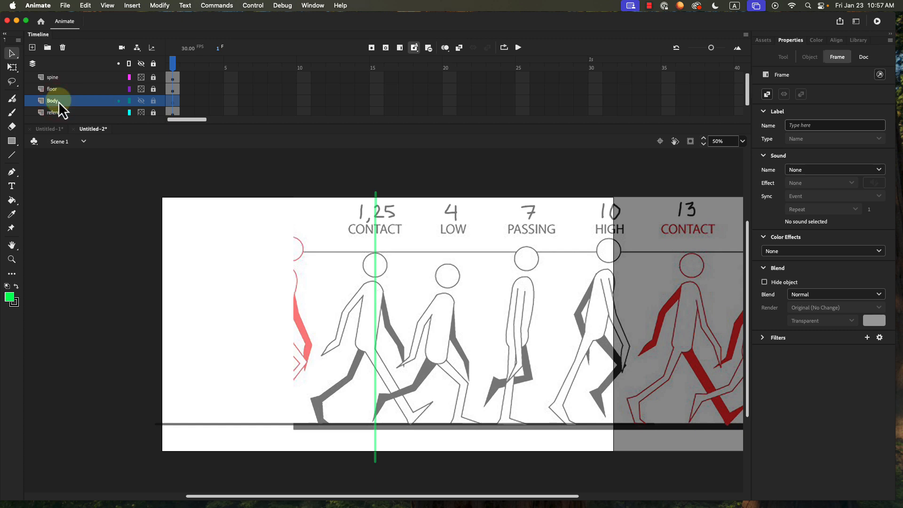
left_click_drag(62, 101, 50, 78)
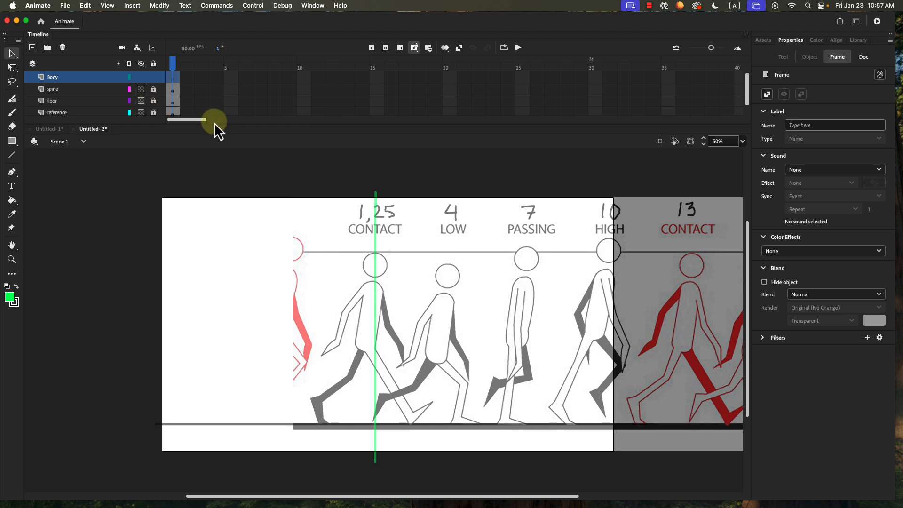
left_click_drag(222, 123, 226, 134)
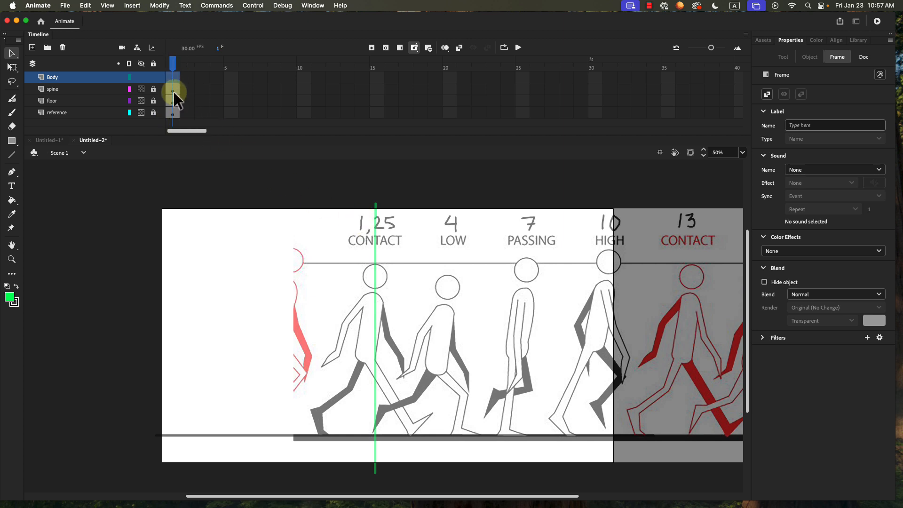
Insert frames so the Body, spine, floor and reference layers all extend to frame 24
left_click(355, 299)
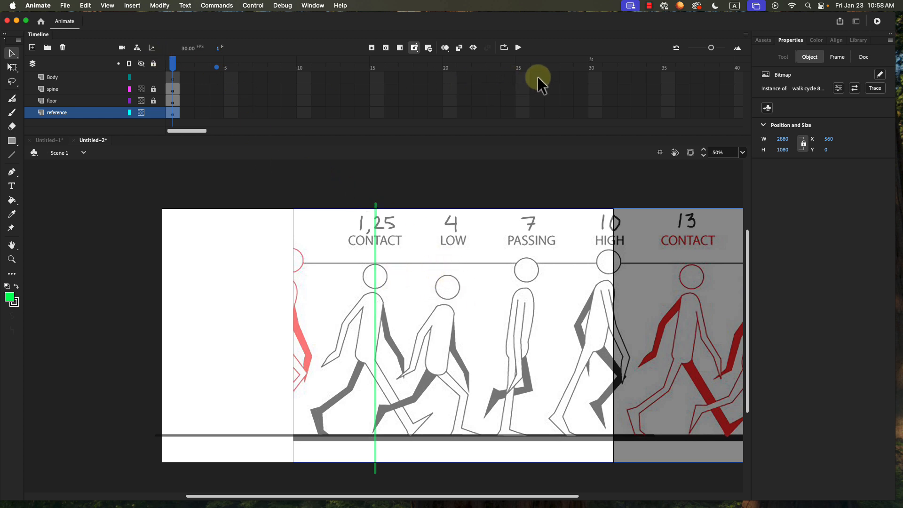
left_click(508, 77)
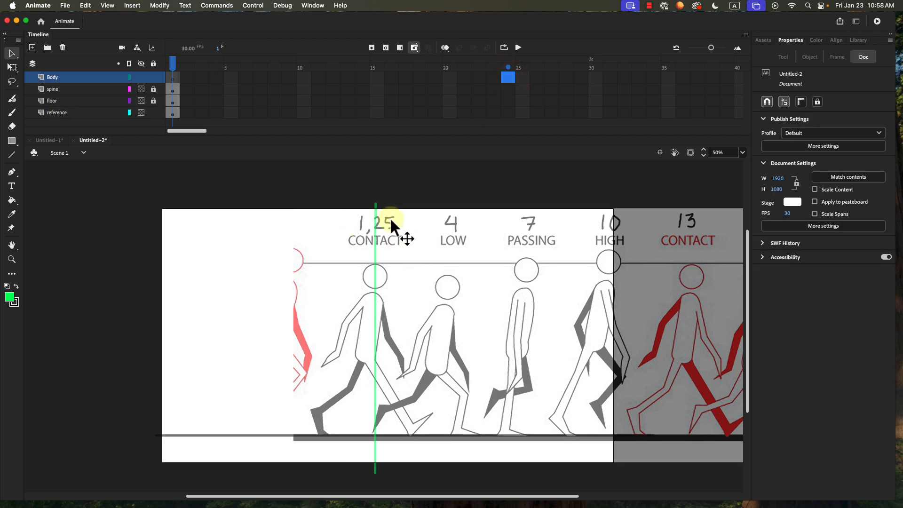
left_click(512, 112)
left_click(509, 78)
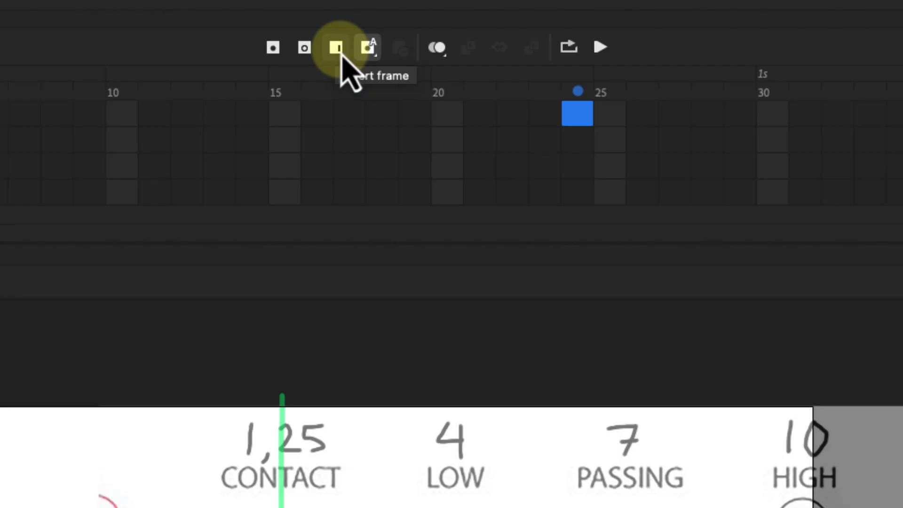
left_click(337, 47)
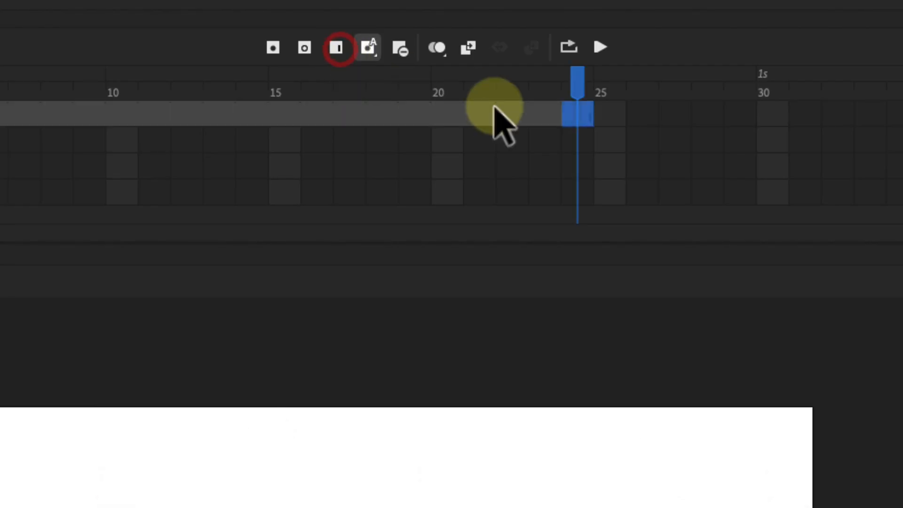
left_click(577, 139)
left_click(337, 48)
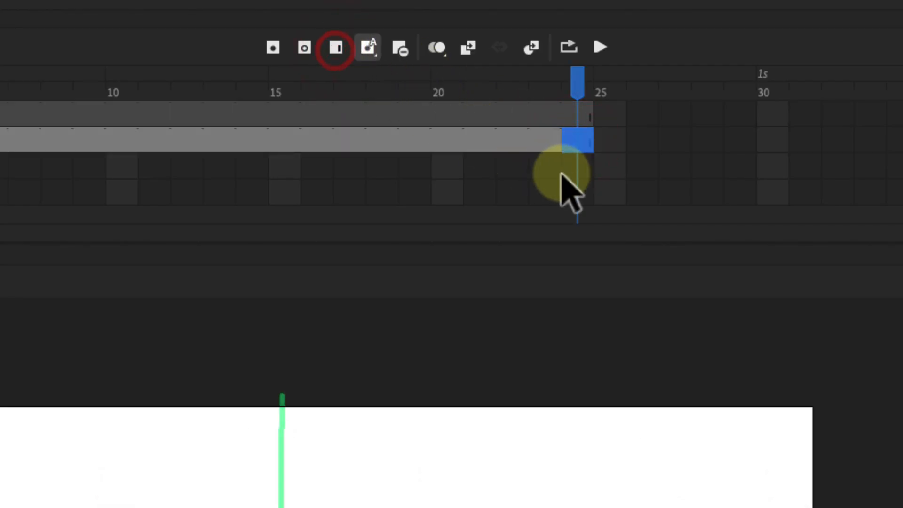
left_click(577, 167)
left_click(336, 48)
left_click(577, 192)
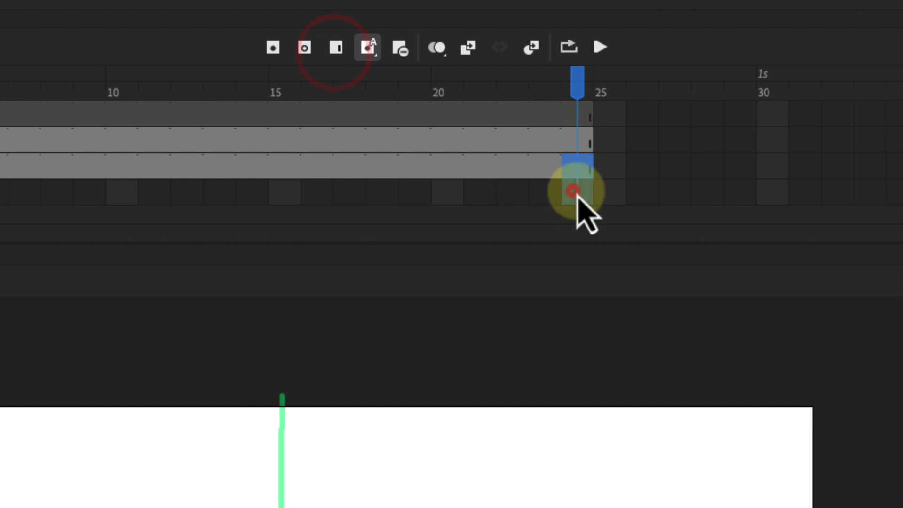
left_click(336, 47)
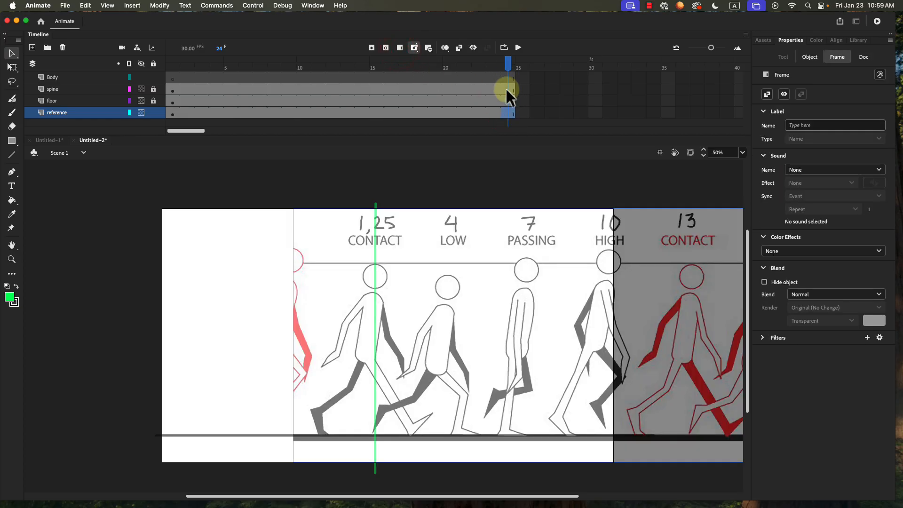
left_click_drag(172, 90, 172, 107)
left_click(172, 90)
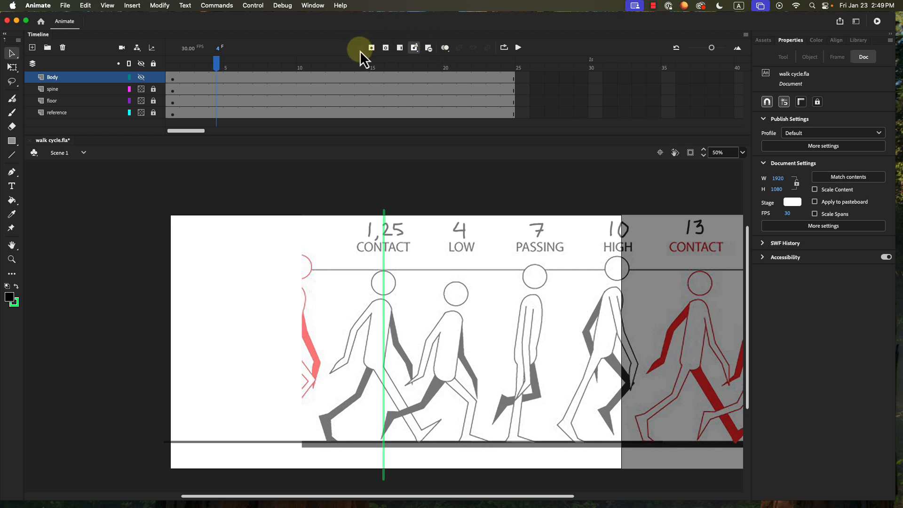
Switch to the Classic workspace and view the timeline's keyframe insertion options
left_click(316, 7)
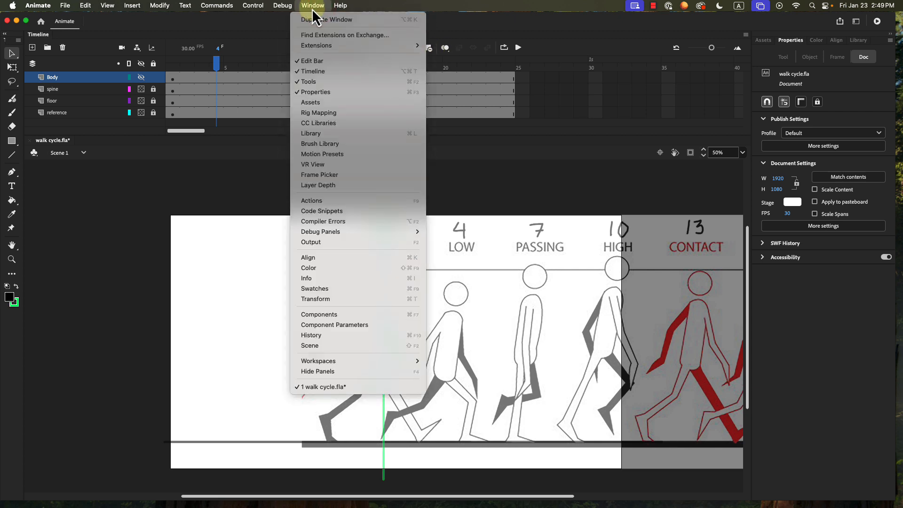
mouse_move(321, 360)
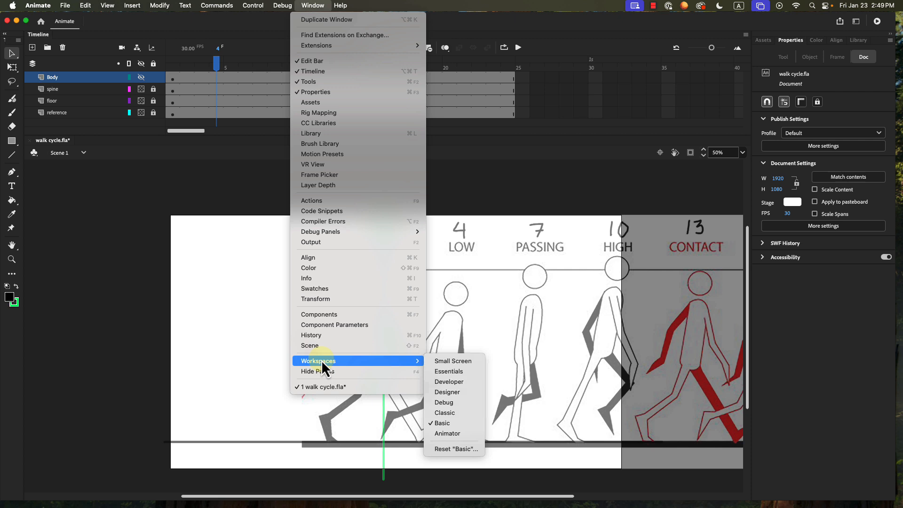
left_click(445, 412)
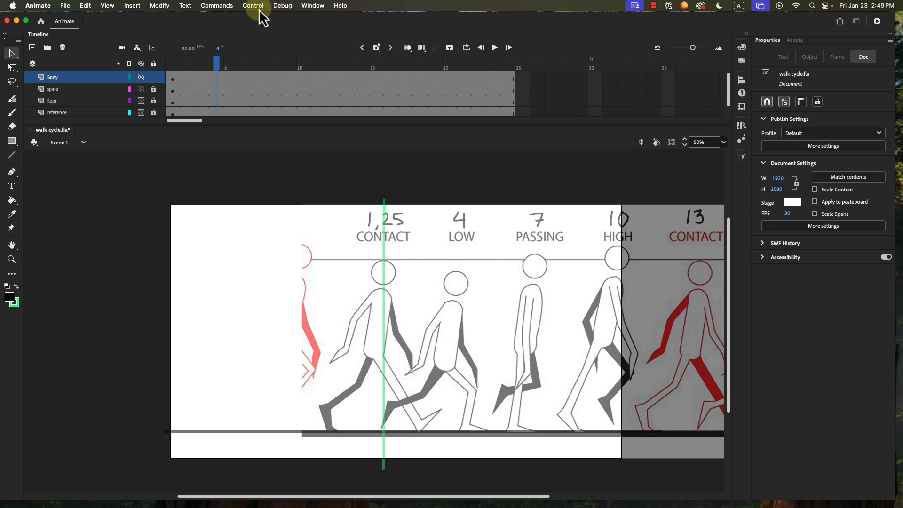
left_click(312, 6)
mouse_move(343, 363)
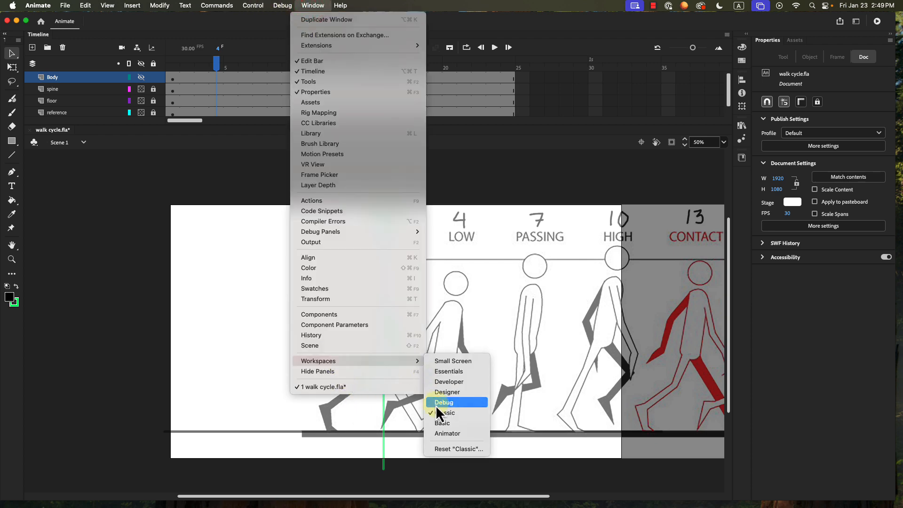
left_click(466, 172)
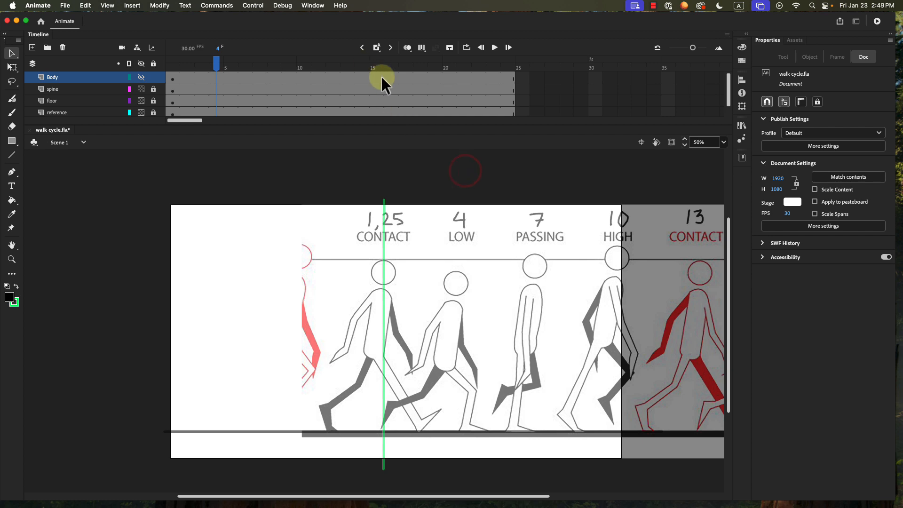
left_click(376, 48)
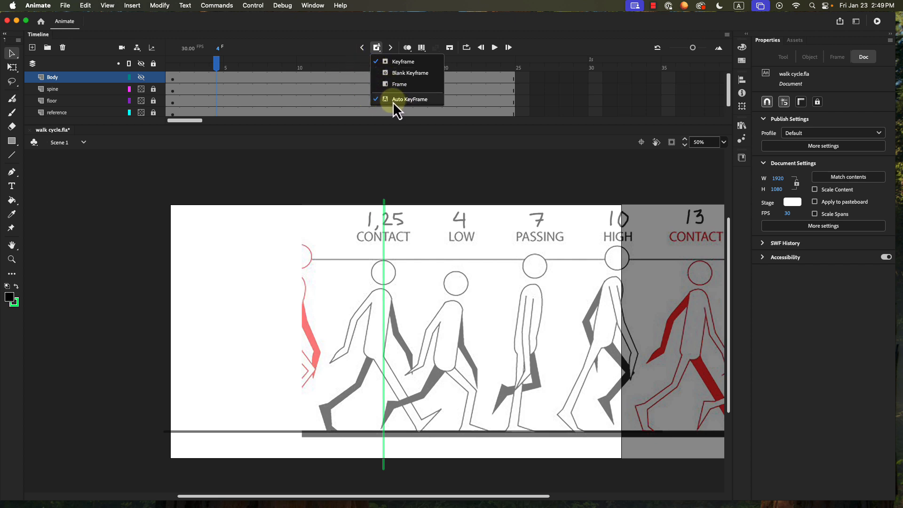
left_click(339, 47)
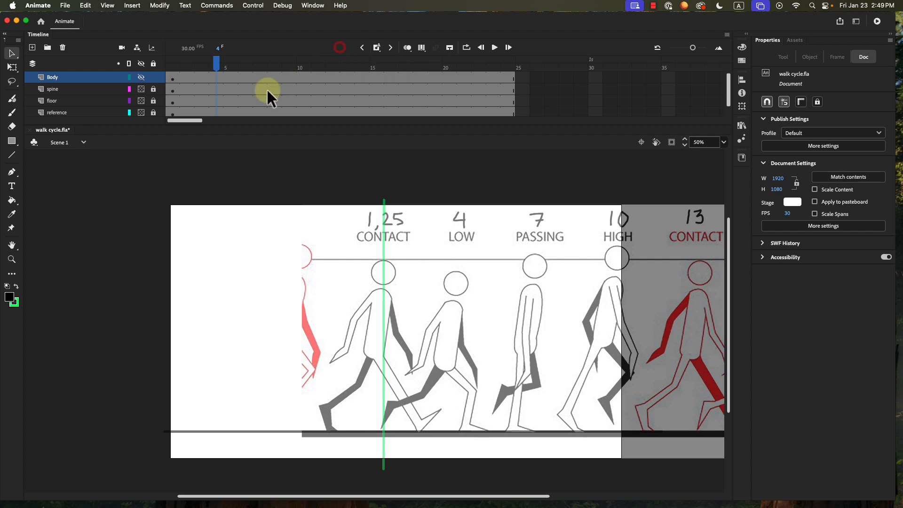
Try shifting the reference image to X 292 on frame 4 with Auto KeyFrame, and undo the shift
left_click(214, 111)
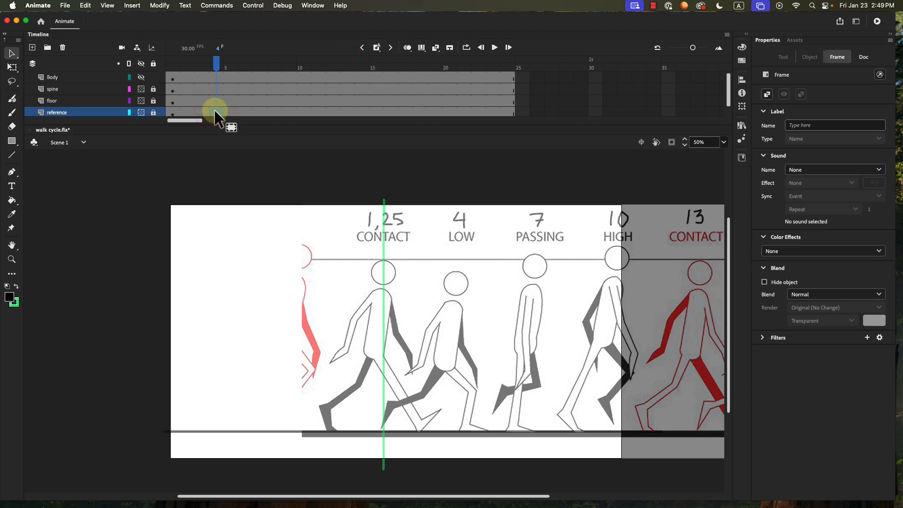
left_click_drag(472, 317, 358, 315)
left_click_drag(464, 300, 400, 300)
left_click(216, 113)
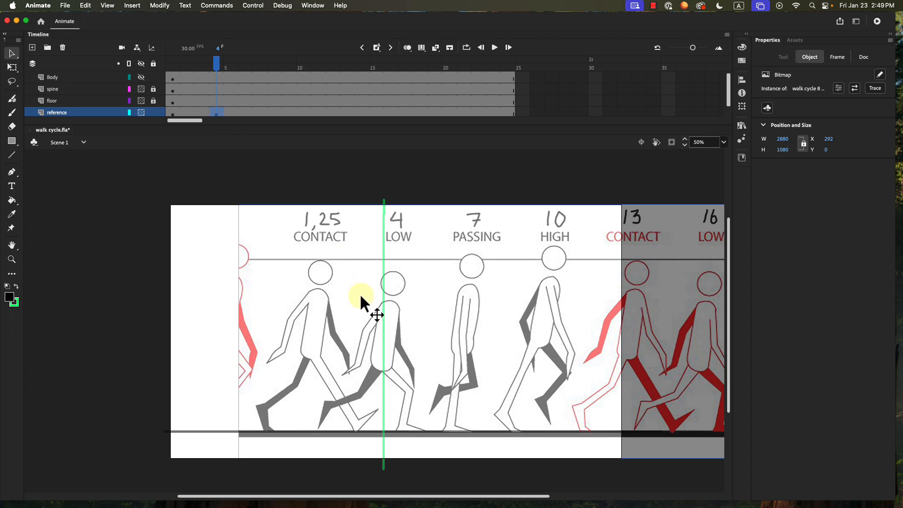
key("super+z")
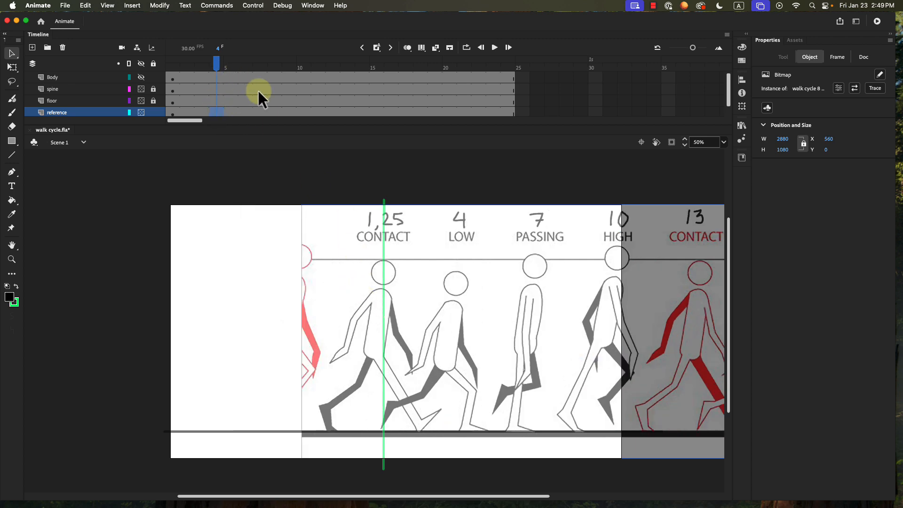
Insert a keyframe at frame 4 of the reference layer and shift the image left to bring the "4 LOW" figure onto the spine line
left_click(379, 49)
left_click(377, 48)
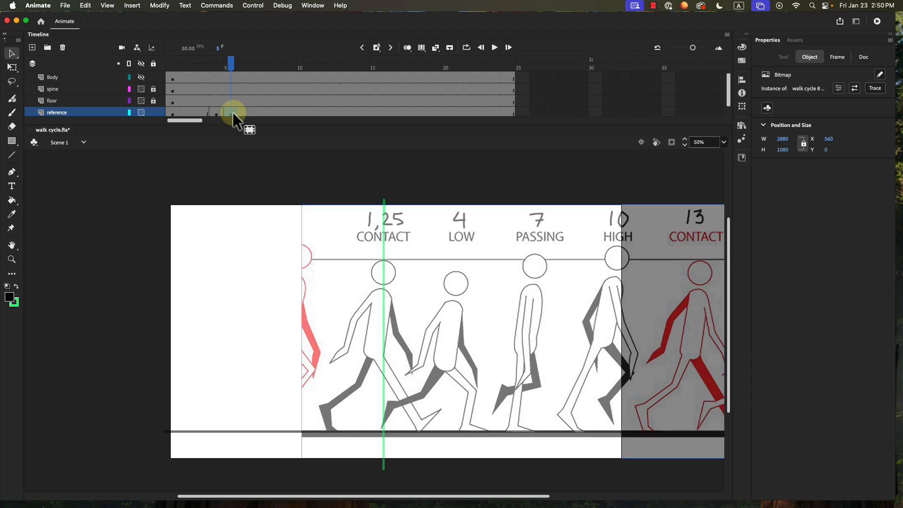
key("super+z")
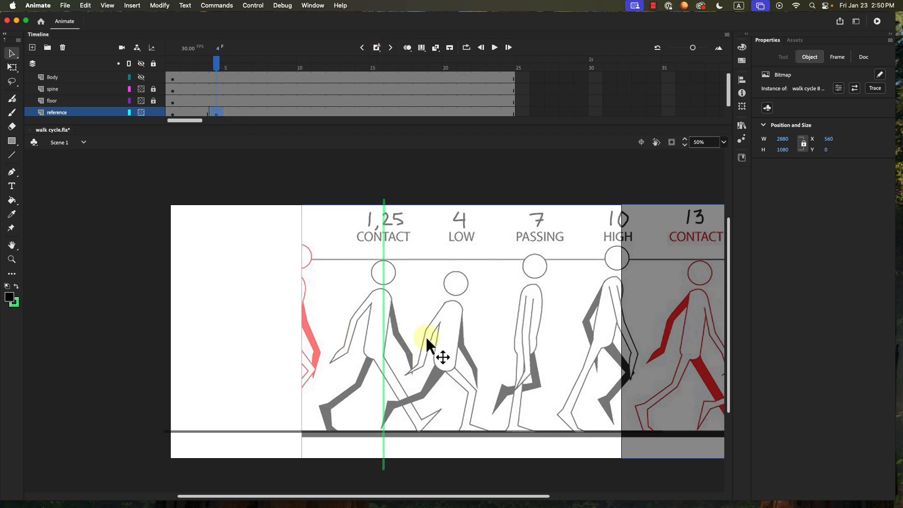
left_click_drag(426, 341, 350, 332)
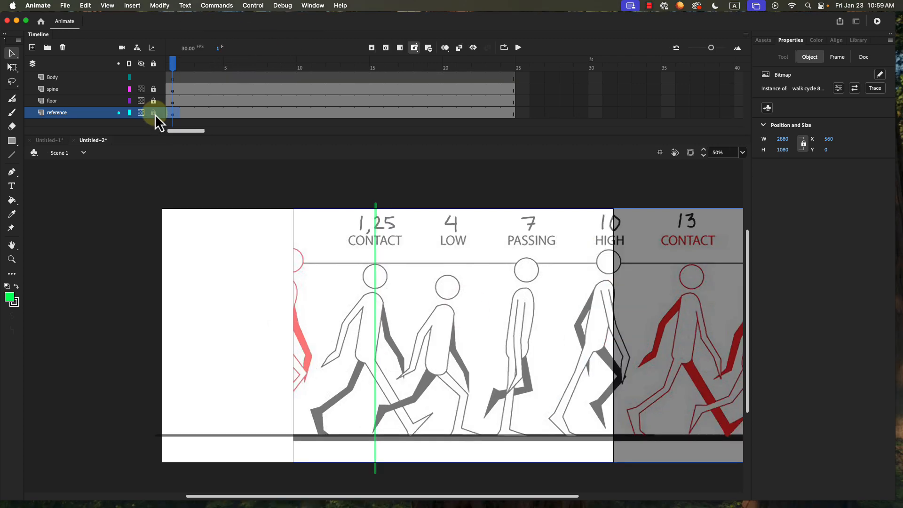
Unlock the reference layer and keyframe its image at X 250 on frame 4, centering the "4 LOW" figure on the spine line
left_click(154, 113)
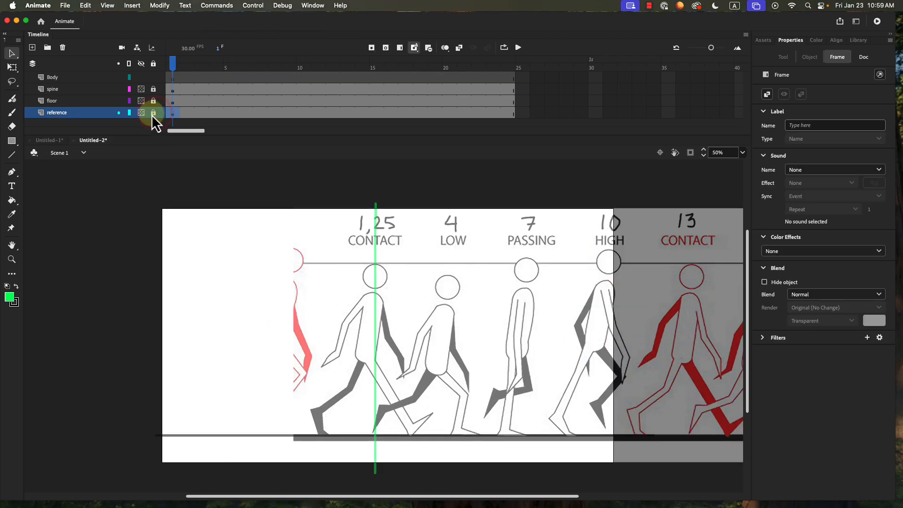
left_click(153, 113)
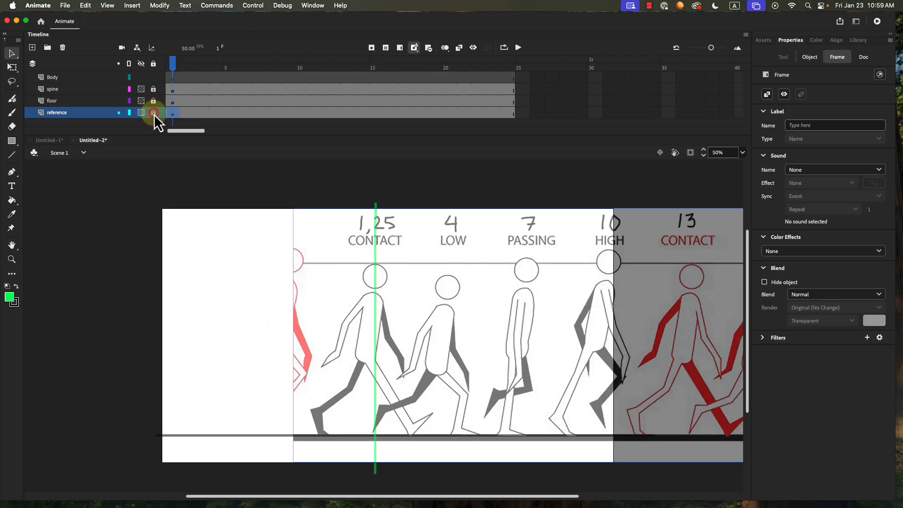
left_click(216, 66)
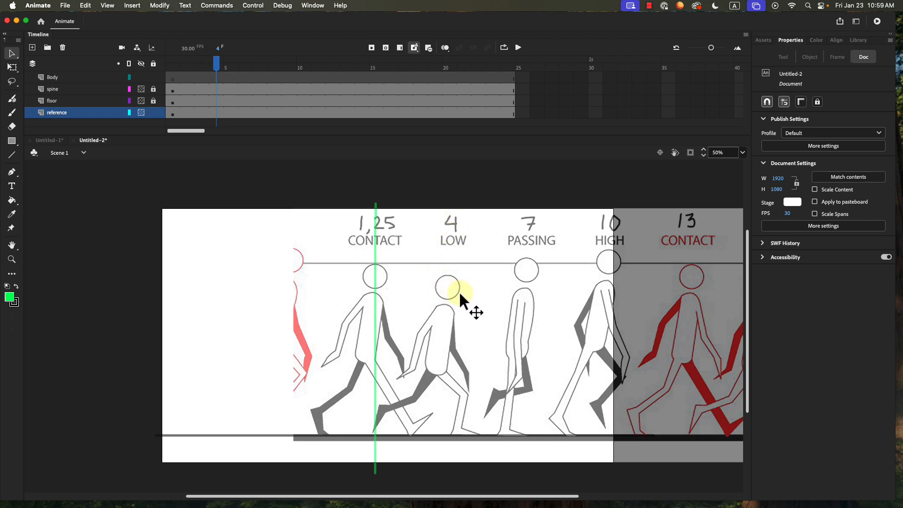
left_click_drag(459, 293, 419, 292)
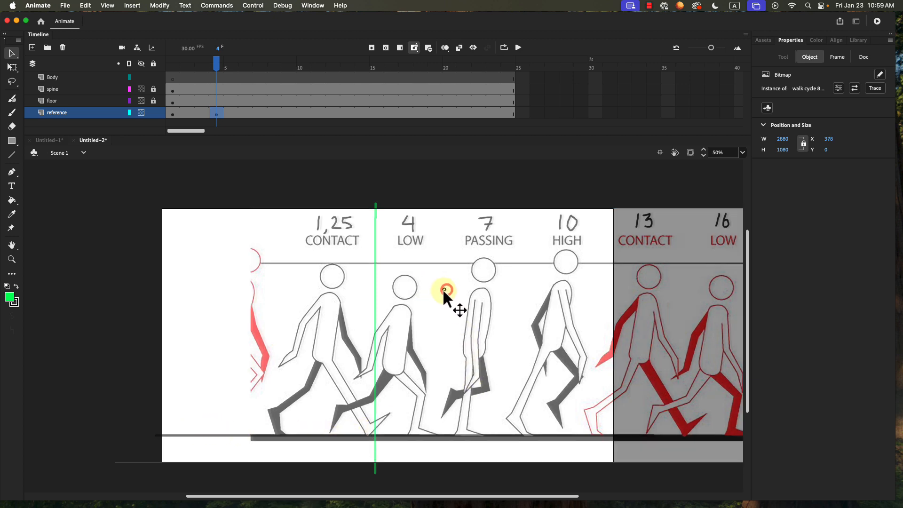
left_click_drag(442, 288, 382, 286)
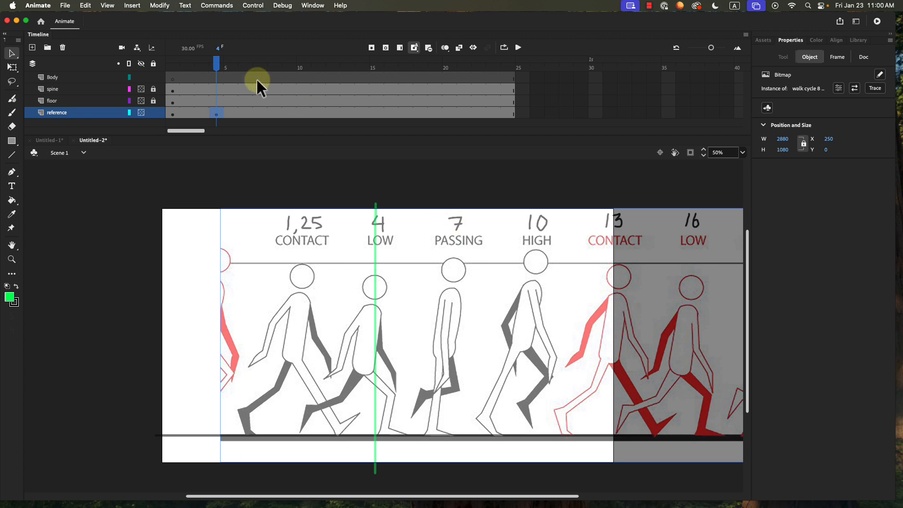
On frame 7 of the reference layer, keyframe the image at X -82 to bring the "7 PASSING" figure onto the spine line
left_click(244, 68)
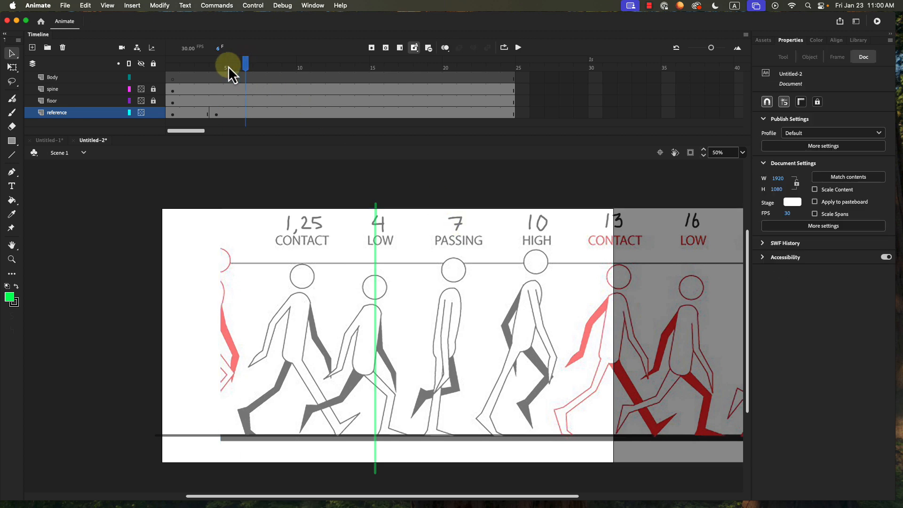
left_click(259, 70)
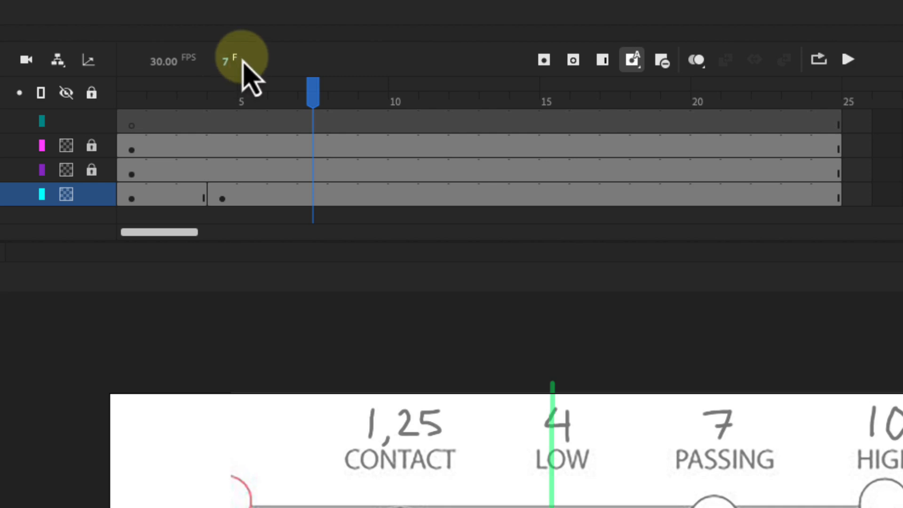
mouse_move(311, 101)
left_mouse_down()
mouse_move(283, 101)
mouse_move(308, 107)
left_mouse_up()
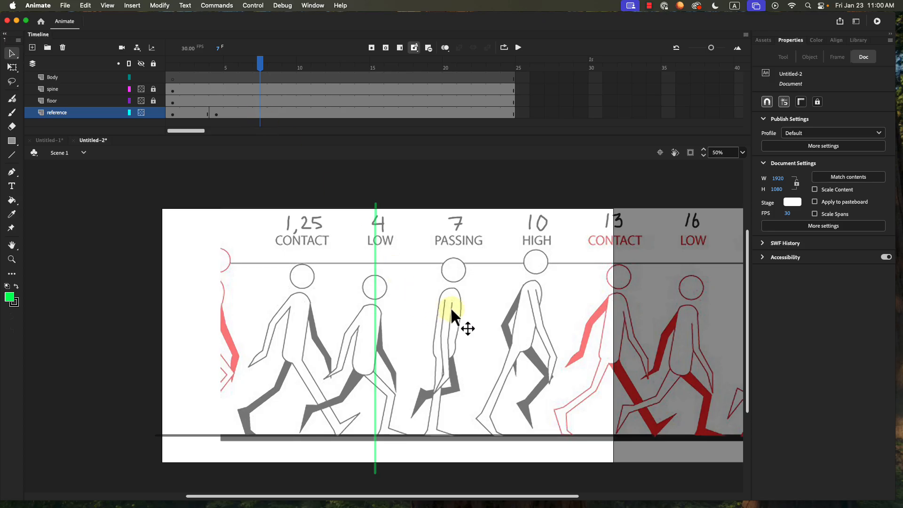
left_click_drag(450, 307, 371, 309)
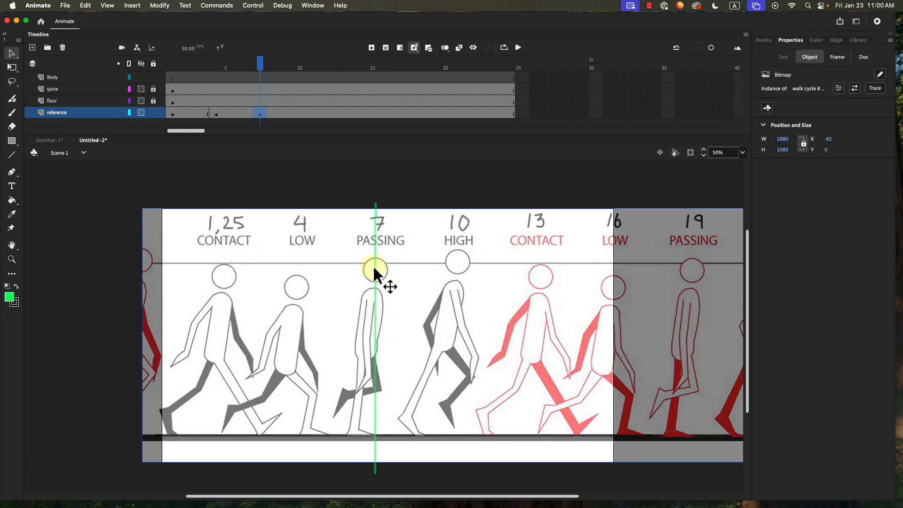
Keyframe the reference image at X -432 on frame 10, X -784 on frame 13 and X -1098 on frame 16, aligning each numbered figure to the spine
left_click(301, 113)
left_click_drag(460, 311, 407, 311)
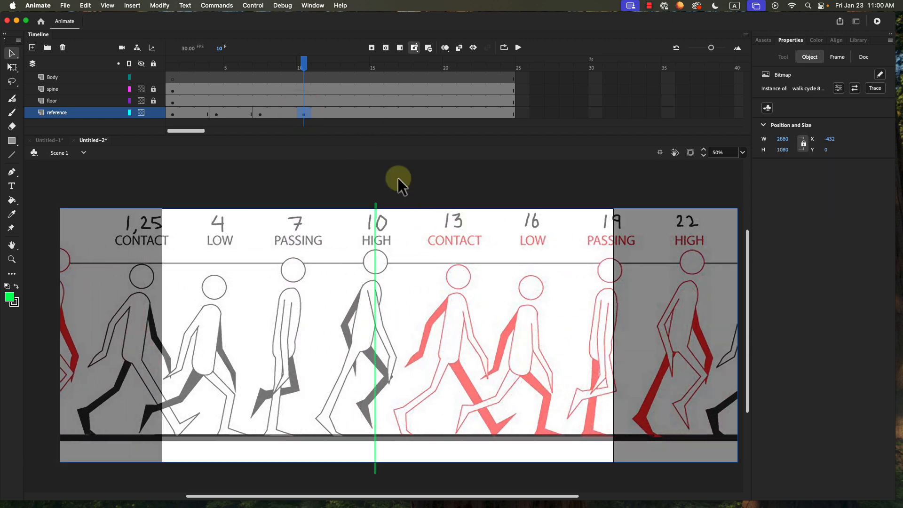
left_click(351, 115)
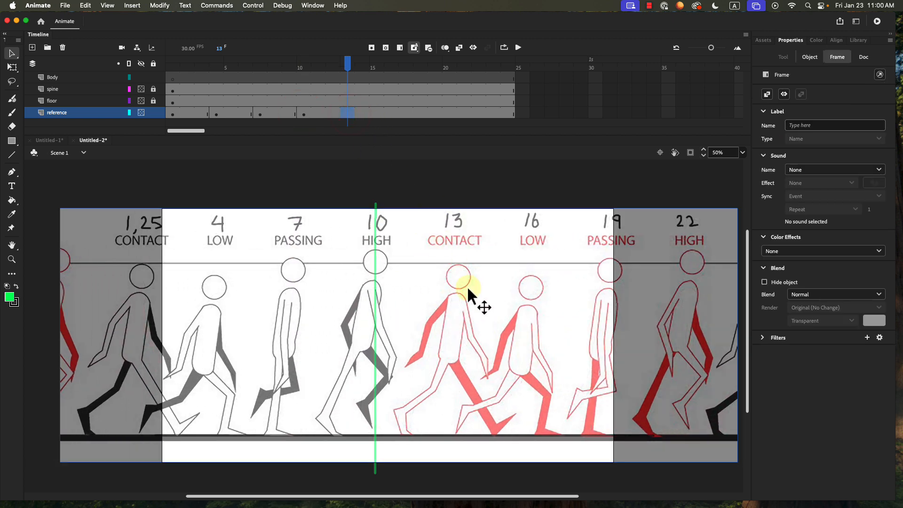
left_click_drag(467, 285, 384, 292)
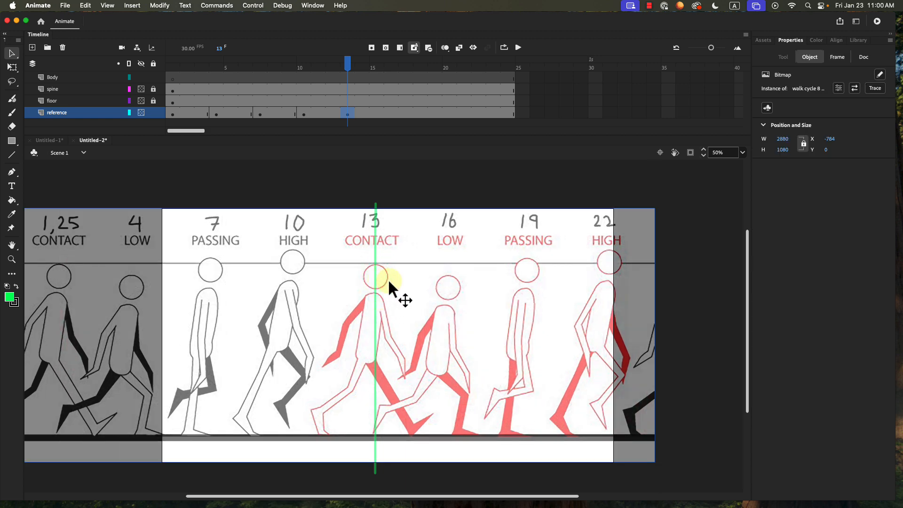
left_click(389, 114)
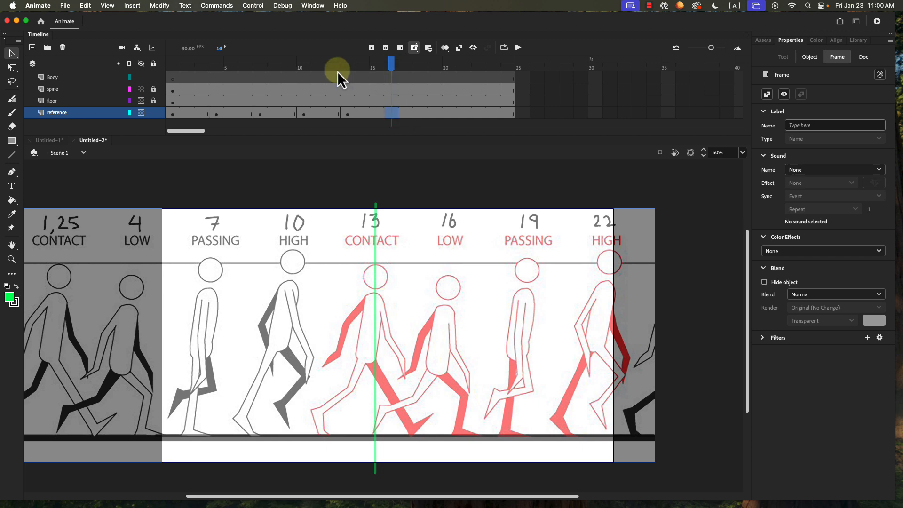
left_click_drag(475, 320, 402, 323)
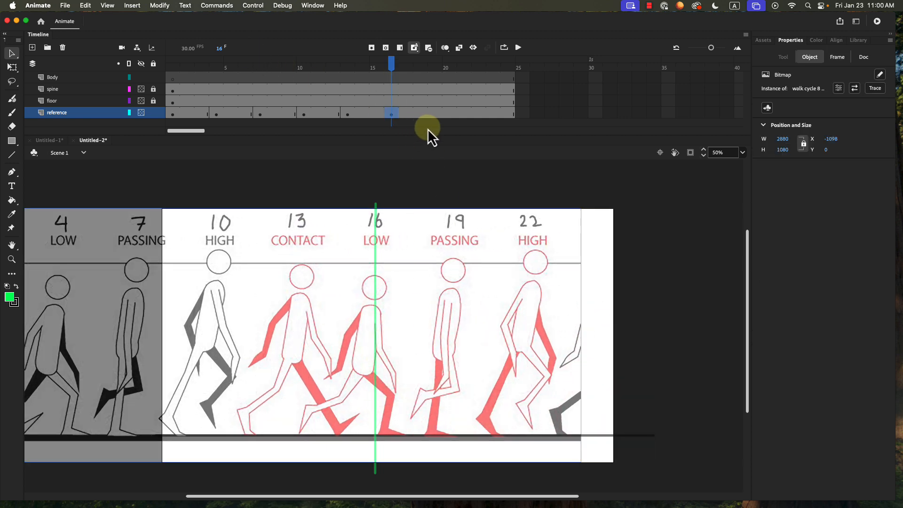
Keyframe the reference image at X -1428 on frame 19 and X -1784 on frame 22, bringing the matching figures onto the spine line
left_click_drag(219, 51, 226, 50)
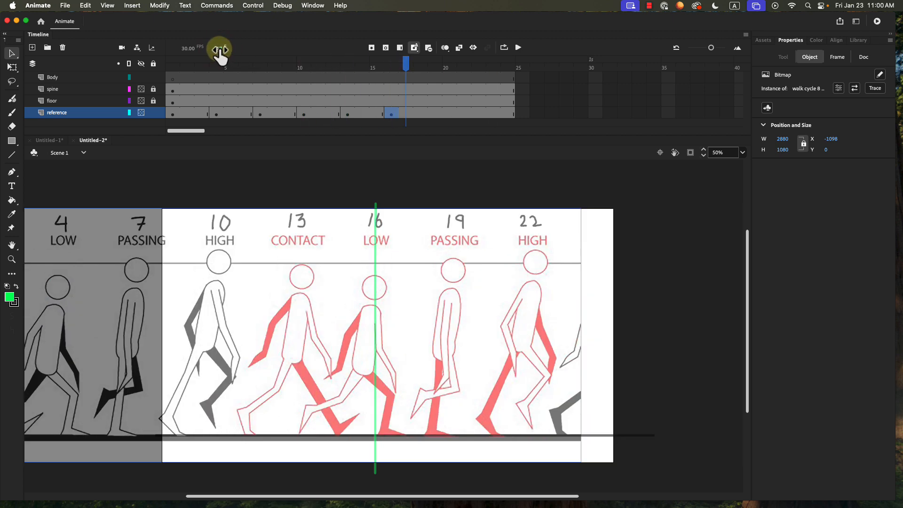
left_click(225, 50)
key("Return")
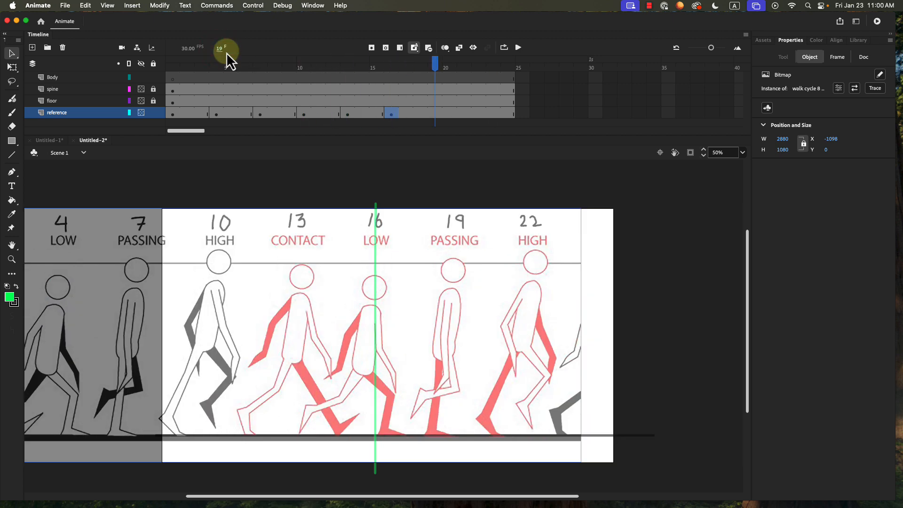
left_click(437, 114)
left_click_drag(463, 334, 382, 327)
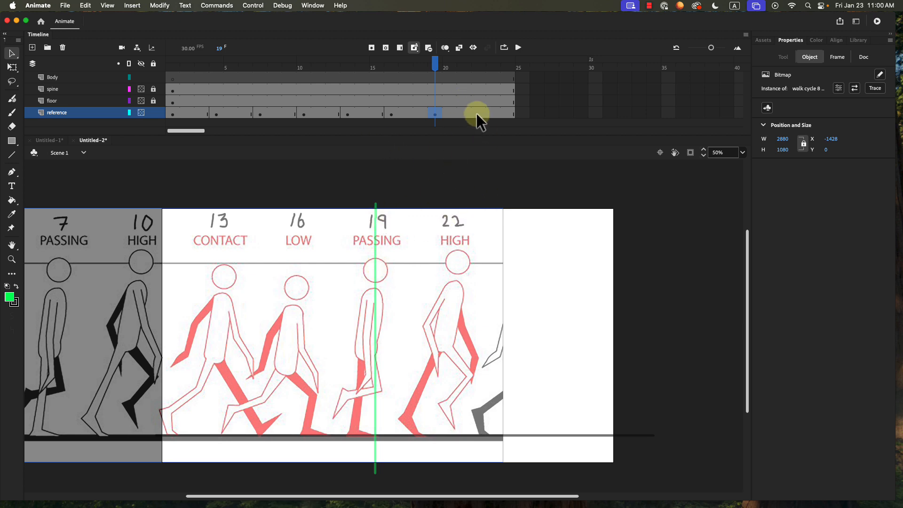
left_click(476, 114)
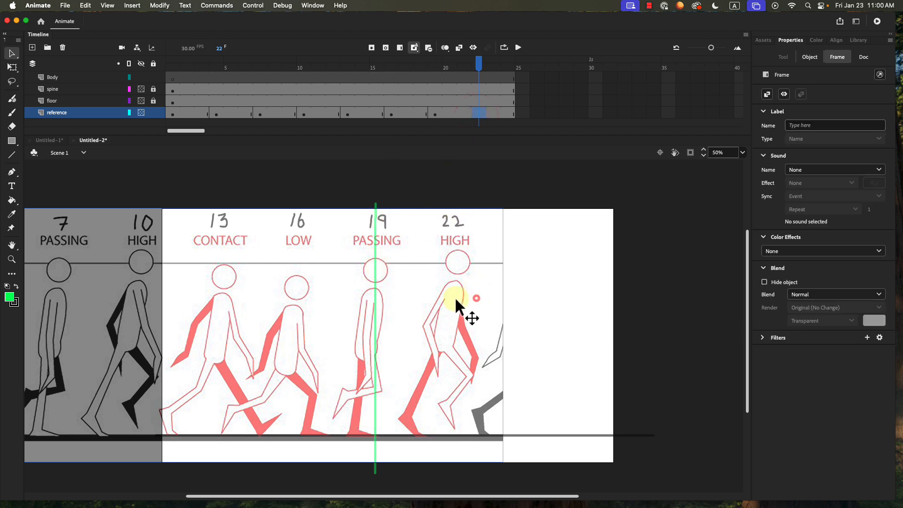
left_click_drag(454, 296, 391, 294)
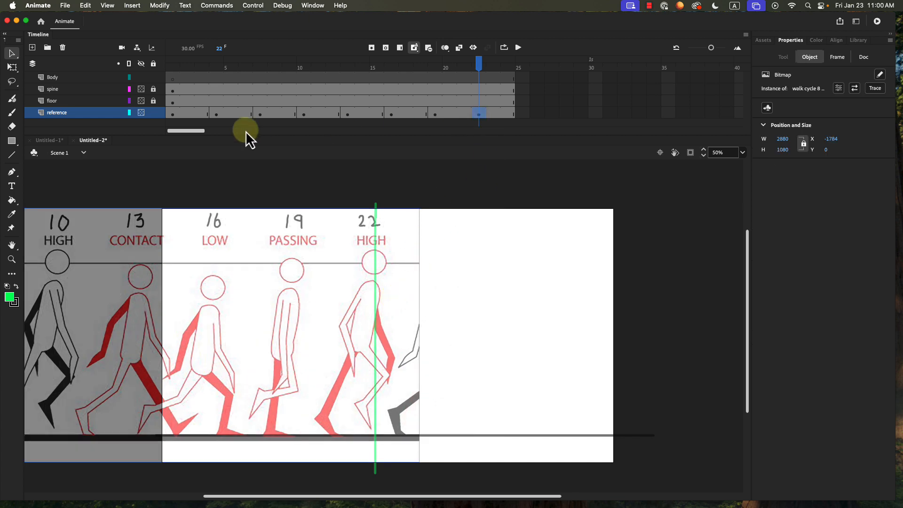
Step back through the reference layer's keyframes from frame 19 to frame 1 to check each figure's alignment with the spine line
left_click(434, 113)
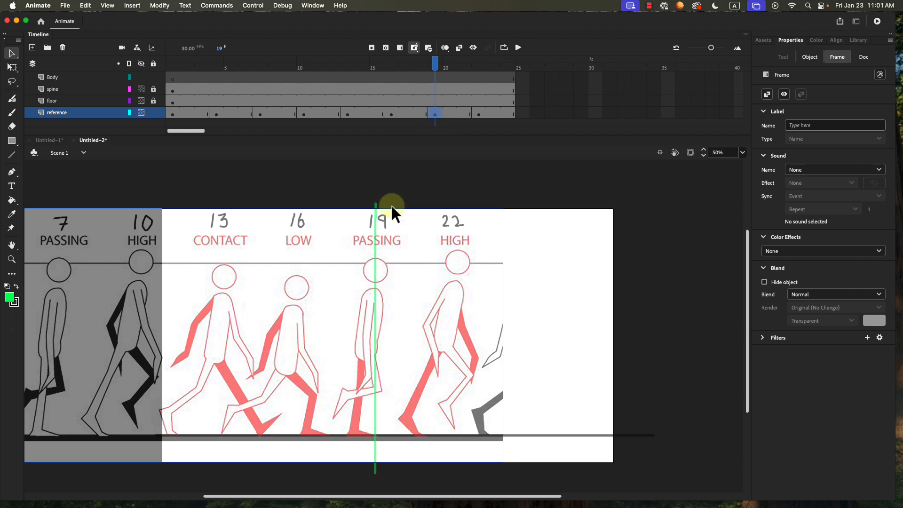
left_click(390, 113)
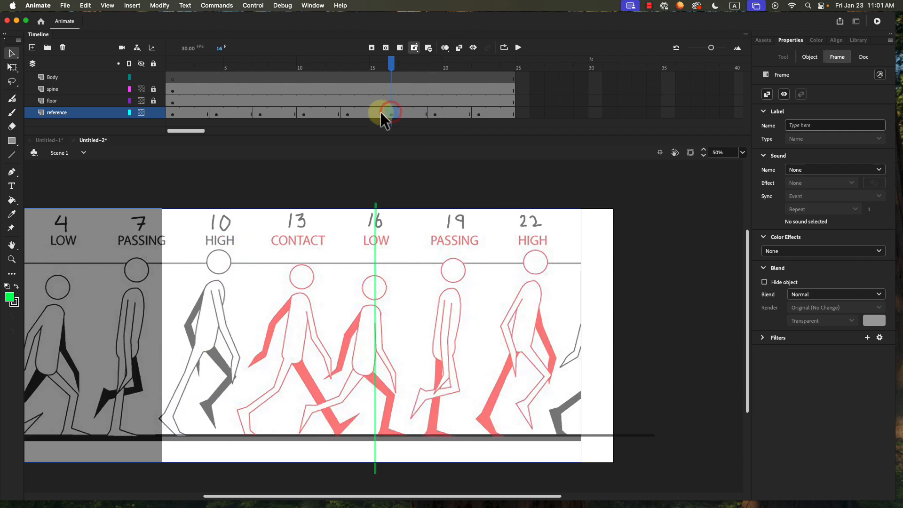
left_click(346, 115)
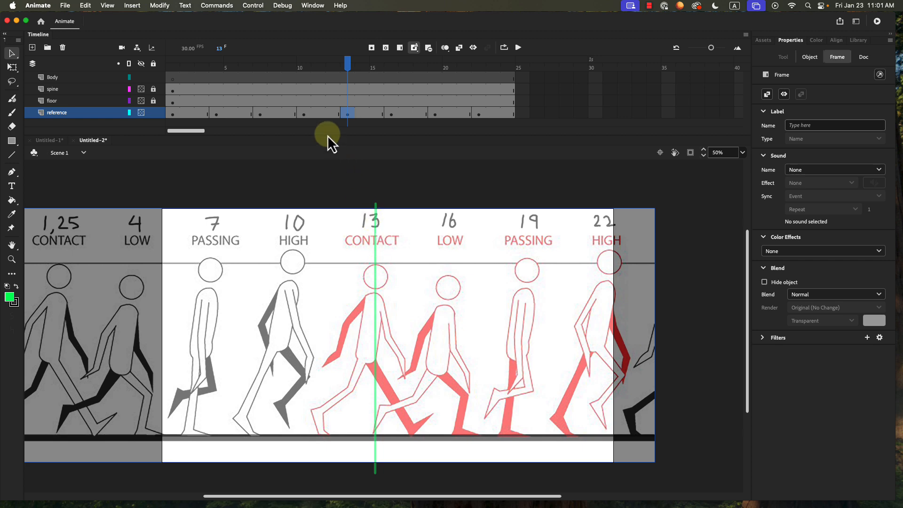
left_click(304, 115)
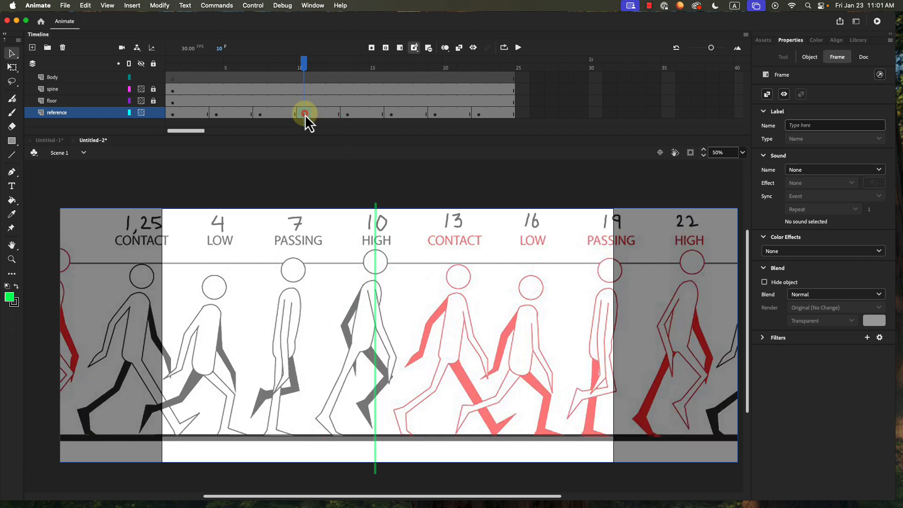
left_click(260, 114)
left_click(216, 113)
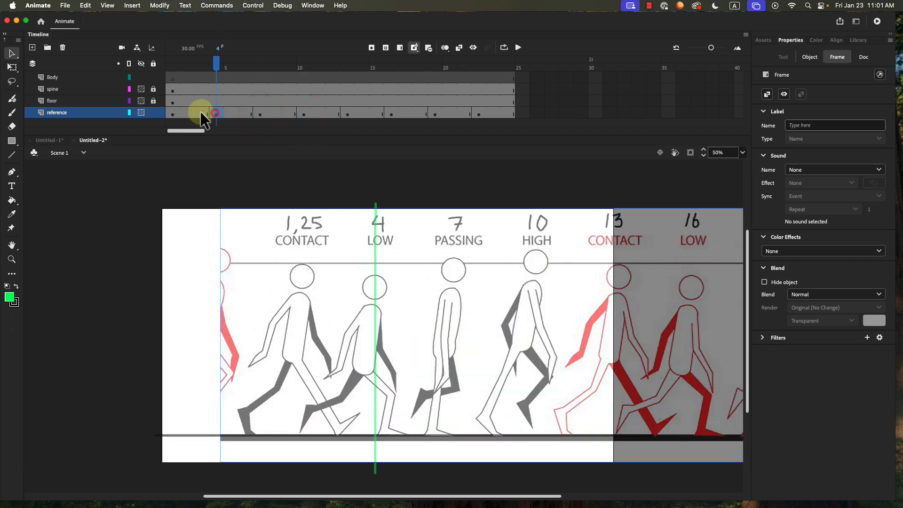
left_click(172, 113)
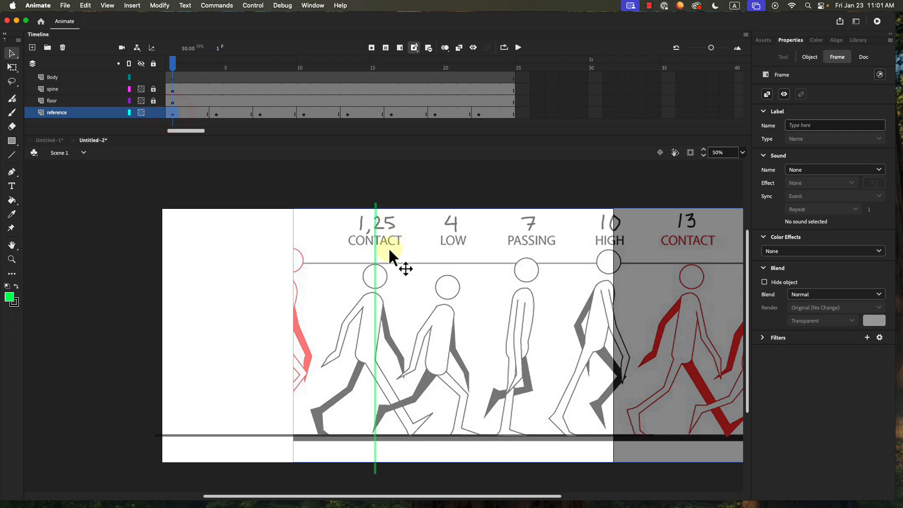
Enable looping over frames 1 to 24, play the reference animation, and return the playhead to frame 1
left_click(504, 48)
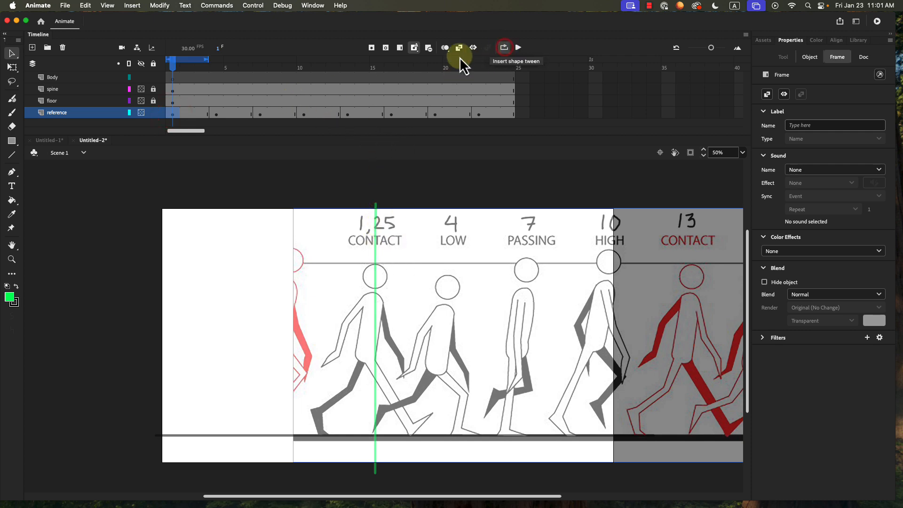
left_click_drag(207, 59, 513, 62)
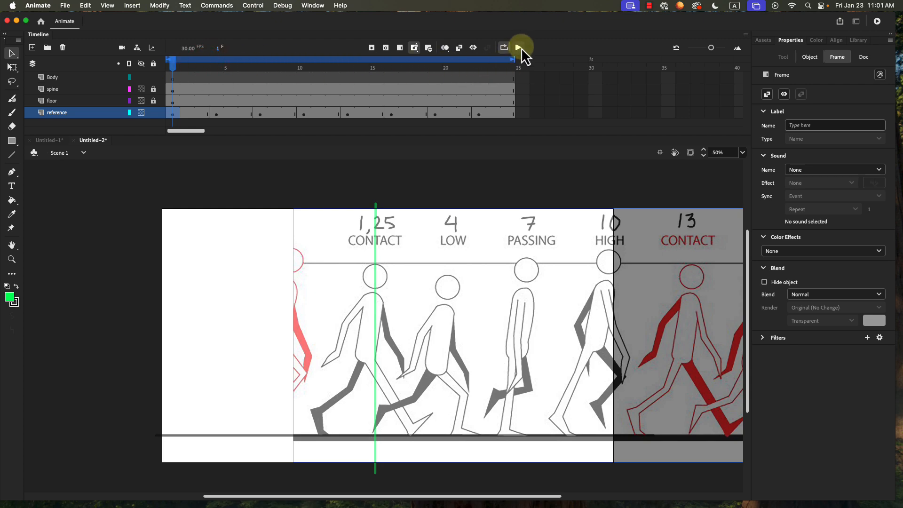
left_click(519, 47)
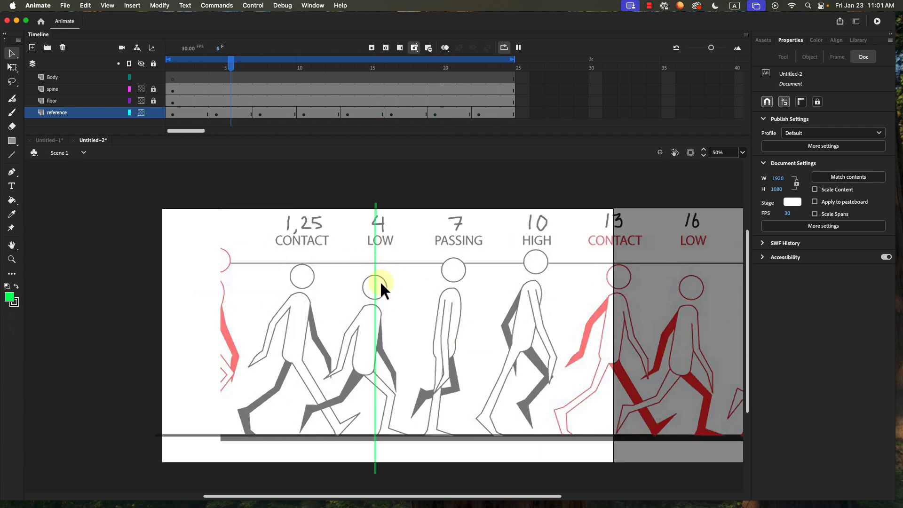
left_click(518, 47)
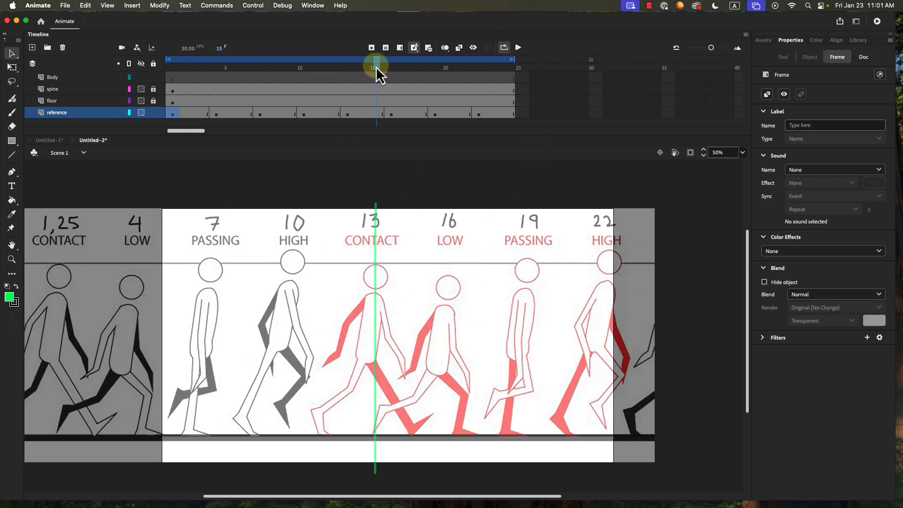
left_click_drag(378, 67, 170, 89)
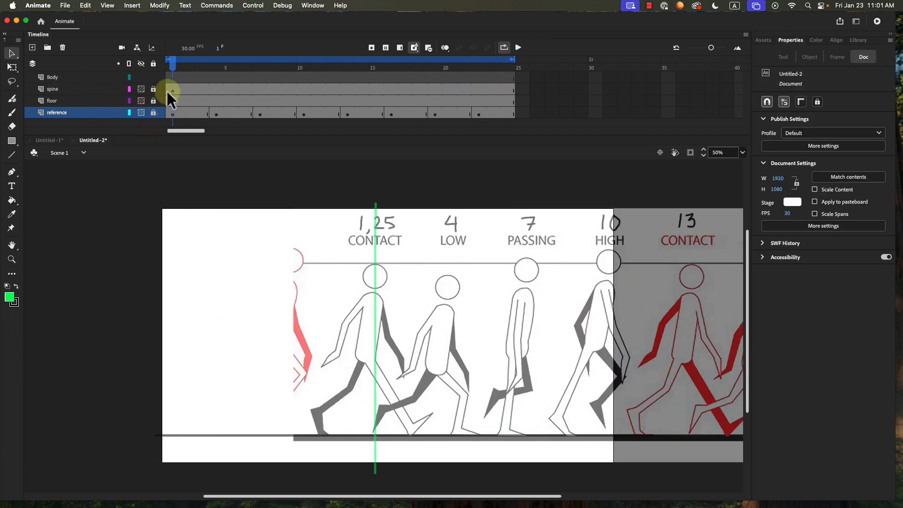
On frame 1 of the Body layer, trace the contact figure's head and torso with a black Classic Brush of size 10
left_click(85, 78)
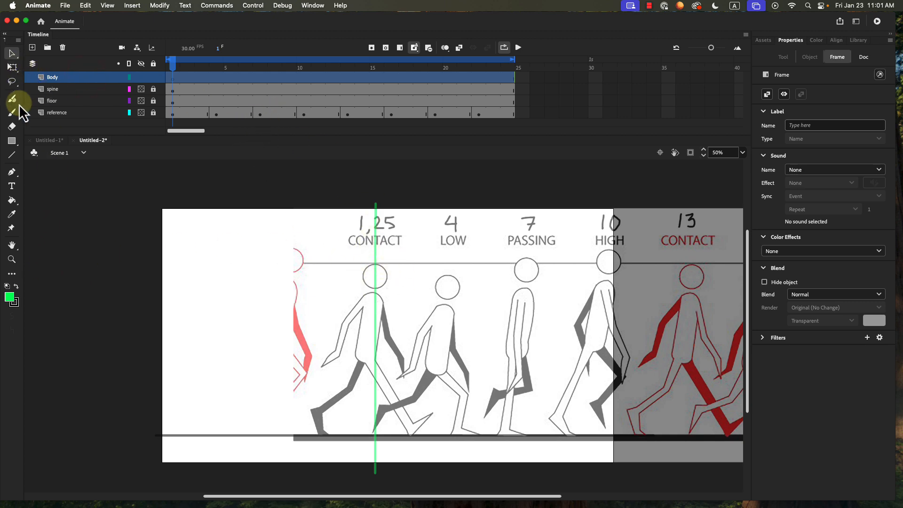
left_click(14, 116)
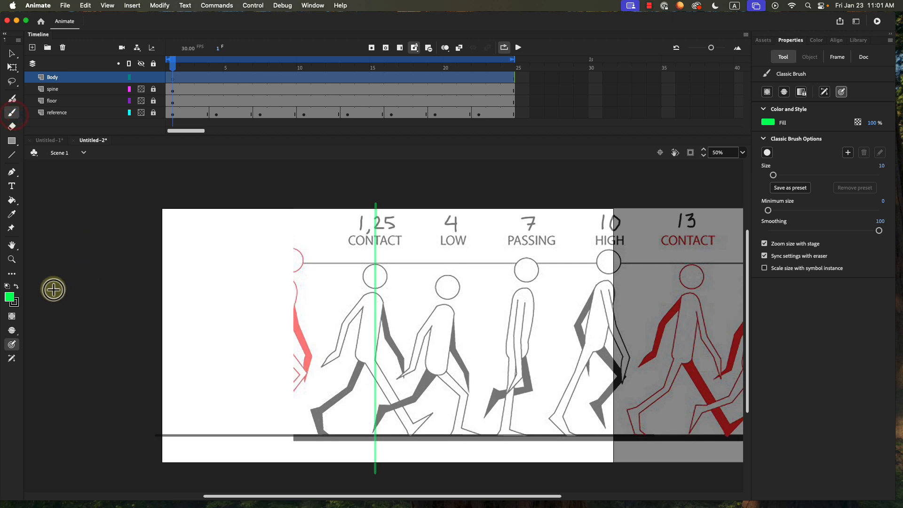
left_click(16, 287)
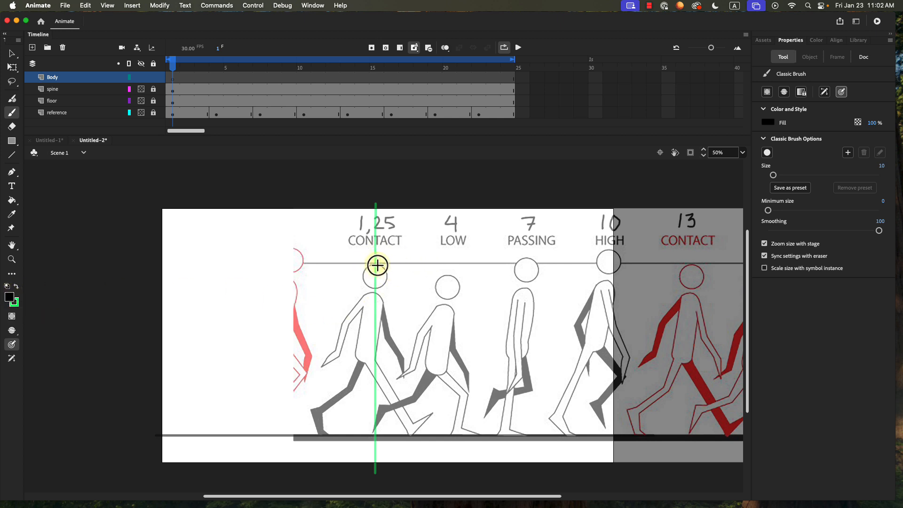
mouse_move(379, 265)
left_mouse_down()
mouse_move(366, 282)
mouse_move(381, 286)
mouse_move(377, 266)
left_mouse_up()
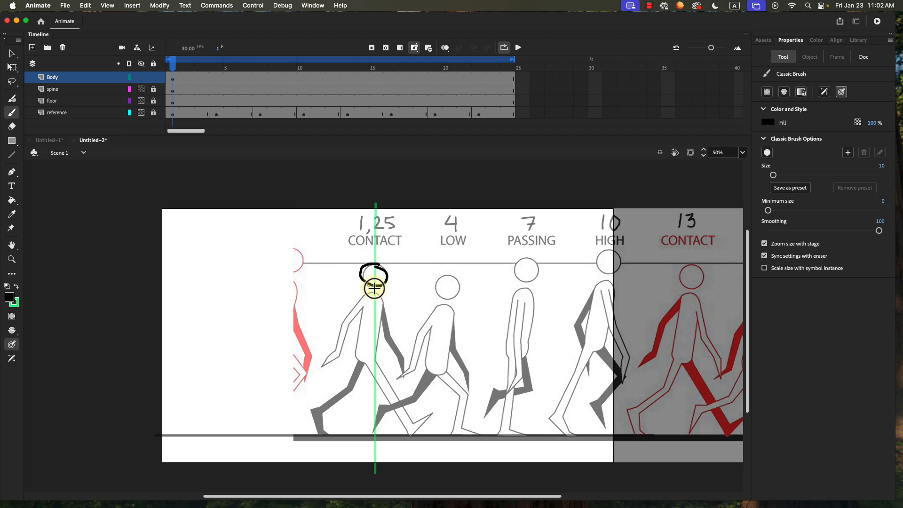
mouse_move(374, 290)
left_mouse_down()
mouse_move(358, 362)
mouse_move(380, 351)
mouse_move(376, 286)
left_mouse_up()
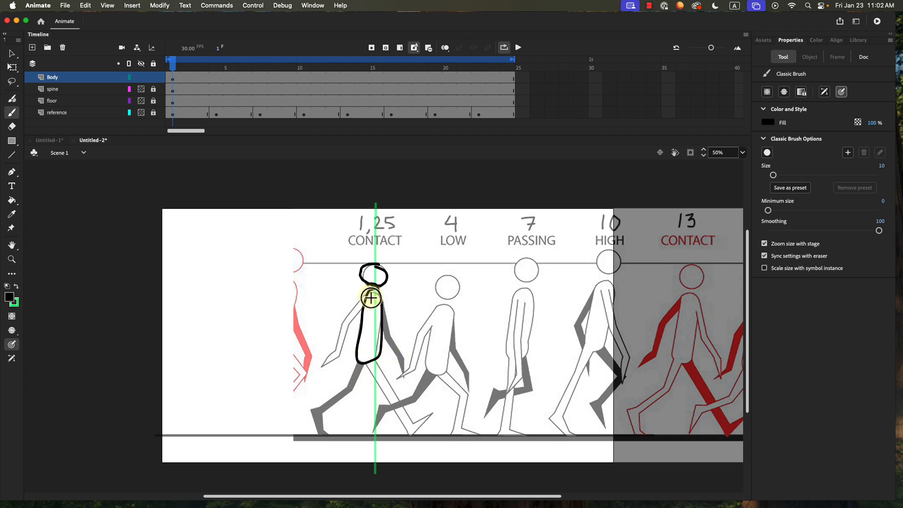
Trace the contact figure's arms and legs on frame 1 of the Body layer
left_click_drag(358, 304, 327, 360)
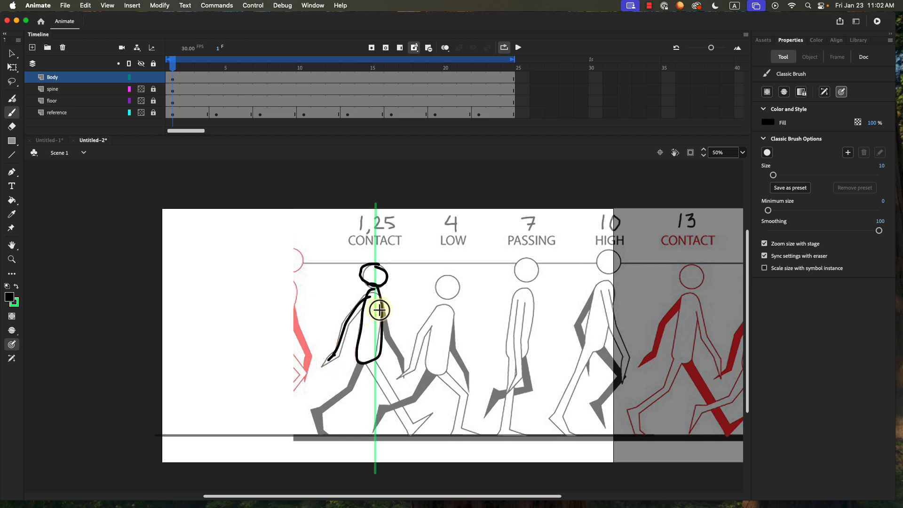
mouse_move(384, 319)
left_mouse_down()
mouse_move(401, 373)
mouse_move(356, 374)
mouse_move(349, 390)
mouse_move(314, 411)
mouse_move(324, 435)
left_mouse_up()
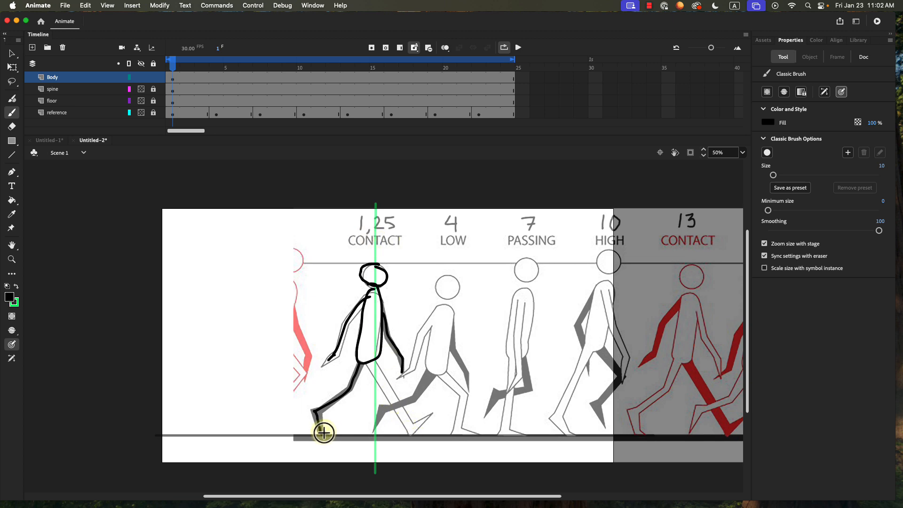
left_click_drag(324, 432, 314, 411)
mouse_move(375, 368)
left_mouse_down()
mouse_move(413, 434)
mouse_move(431, 420)
left_mouse_up()
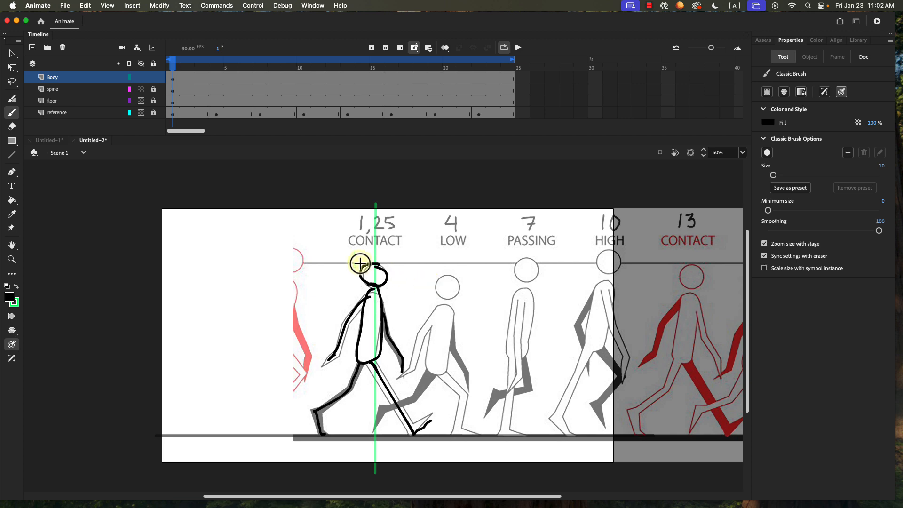
Insert a blank keyframe on frame 4 of the Body layer and trace the low figure's head and torso
left_click(212, 75)
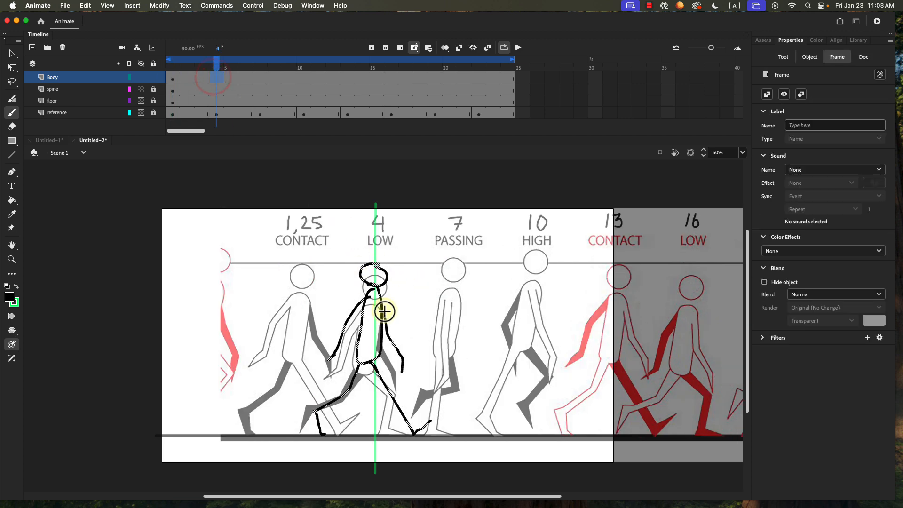
mouse_move(387, 282)
left_mouse_down()
mouse_move(369, 276)
mouse_move(369, 262)
mouse_move(365, 285)
mouse_move(386, 282)
left_mouse_up()
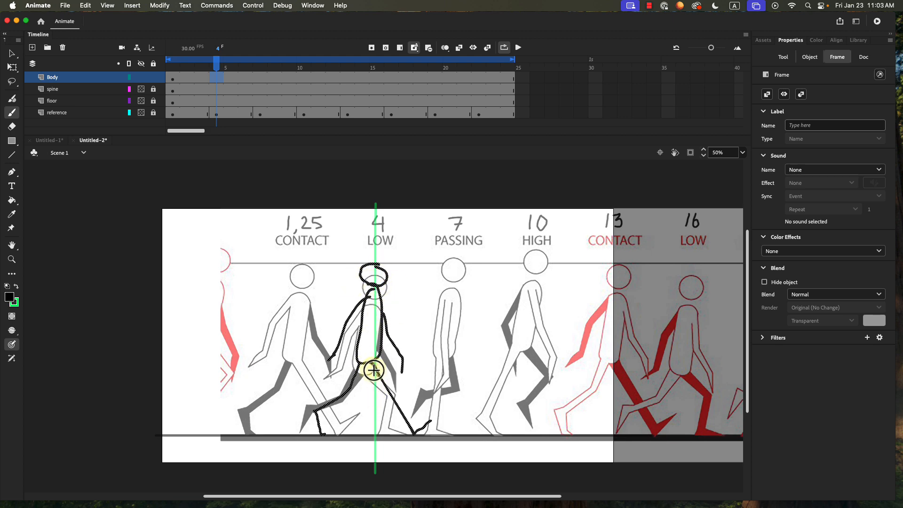
left_click_drag(379, 358, 357, 362)
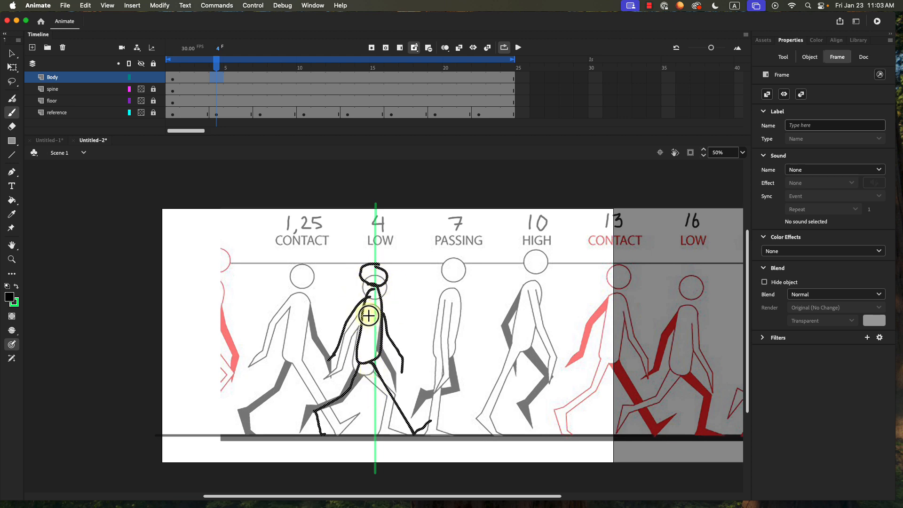
key("Delete")
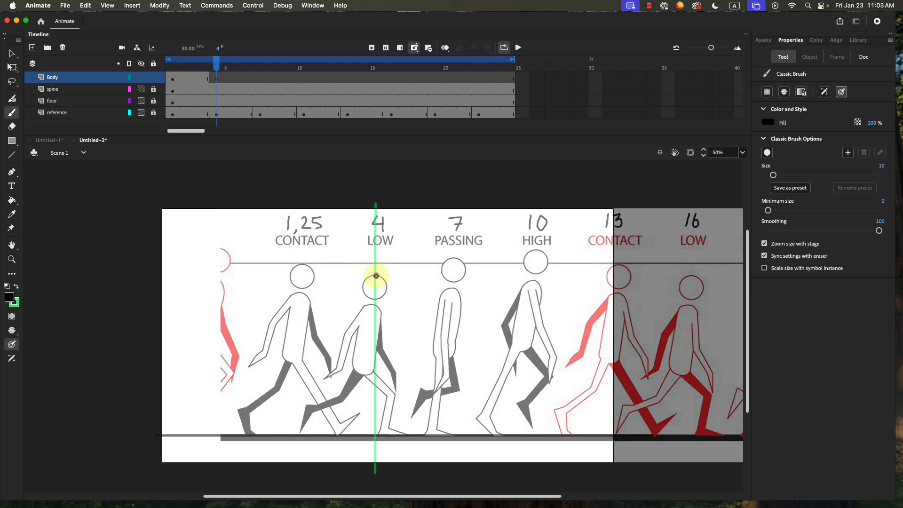
mouse_move(376, 275)
left_mouse_down()
mouse_move(370, 297)
mouse_move(386, 295)
mouse_move(374, 277)
left_mouse_up()
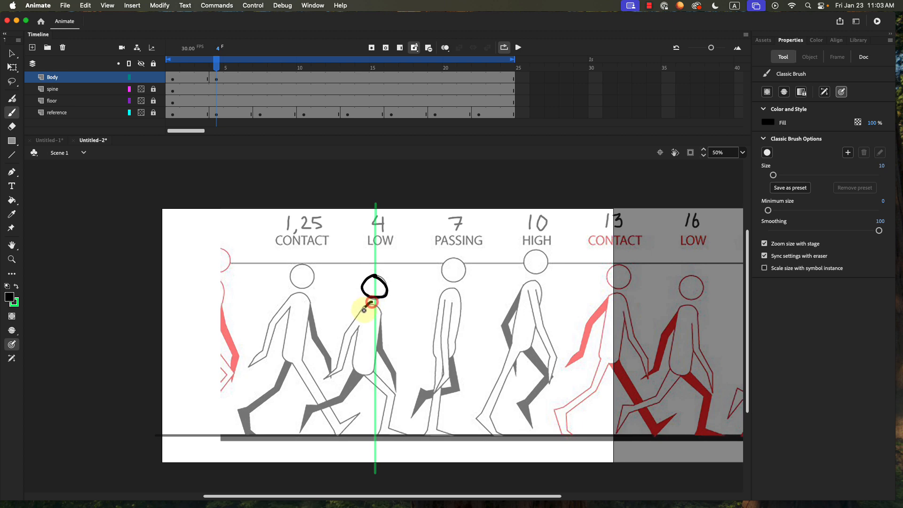
mouse_move(363, 309)
left_mouse_down()
mouse_move(356, 358)
mouse_move(375, 359)
left_mouse_up()
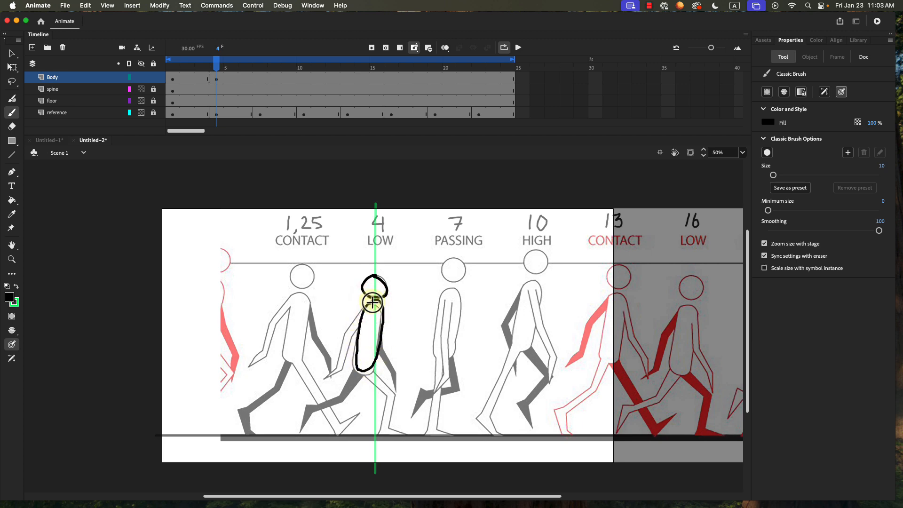
left_click_drag(372, 302, 368, 298)
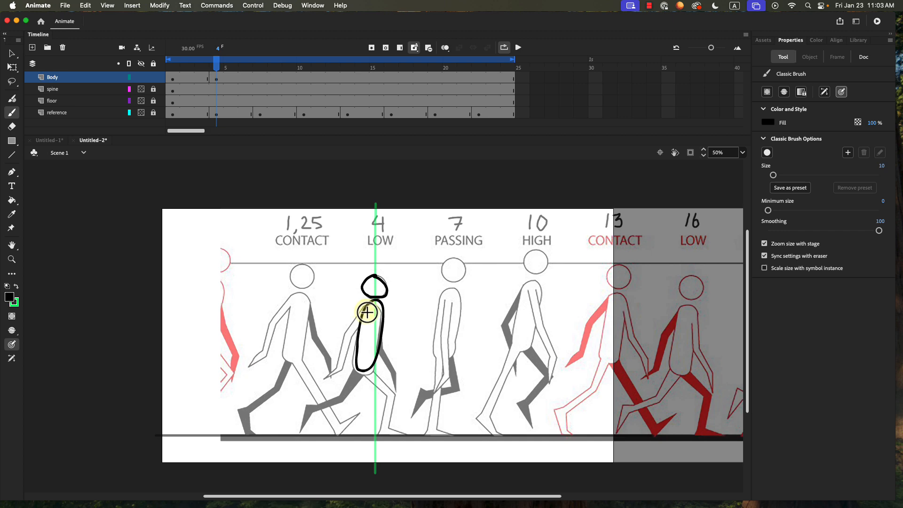
Trace the low figure's arms and legs on frame 4 of the Body layer
mouse_move(367, 312)
left_mouse_down()
mouse_move(353, 323)
mouse_move(330, 376)
left_mouse_up()
mouse_move(378, 342)
left_mouse_down()
mouse_move(394, 384)
mouse_move(357, 372)
mouse_move(343, 399)
mouse_move(304, 408)
left_mouse_up()
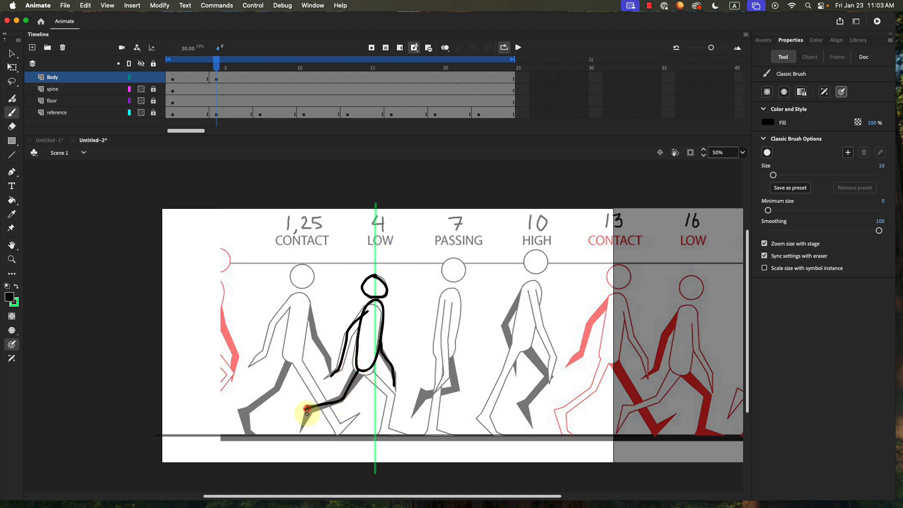
left_click_drag(306, 409, 301, 434)
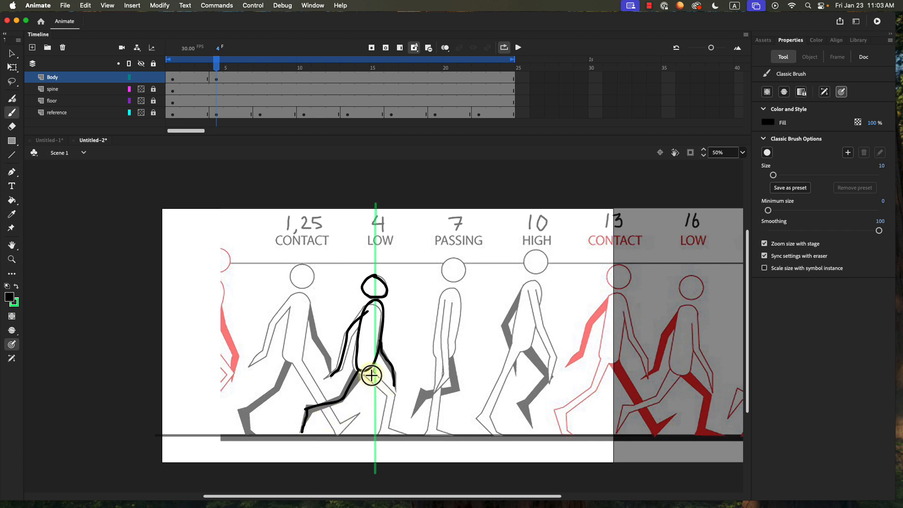
mouse_move(368, 370)
left_mouse_down()
mouse_move(391, 395)
mouse_move(383, 432)
left_mouse_up()
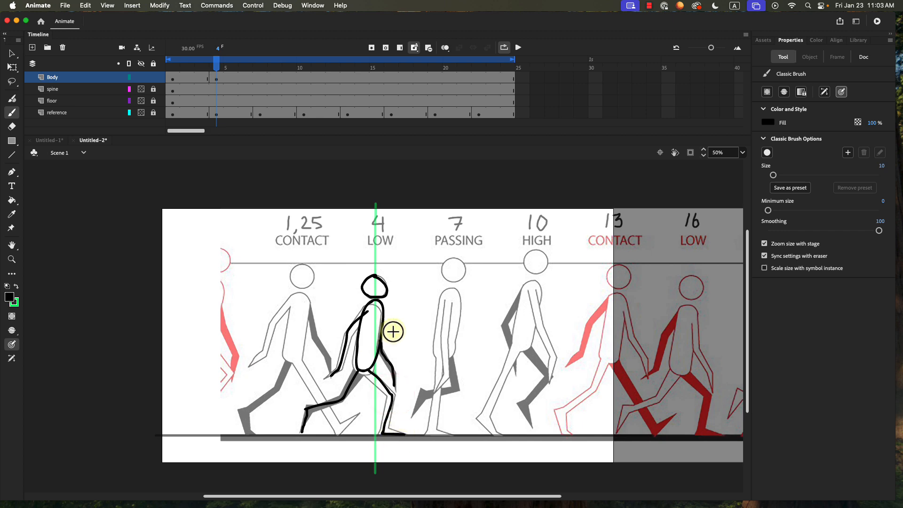
Insert a blank keyframe on frame 7 of the Body layer and trace the passing figure's head, torso, arm and legs
left_click(257, 77)
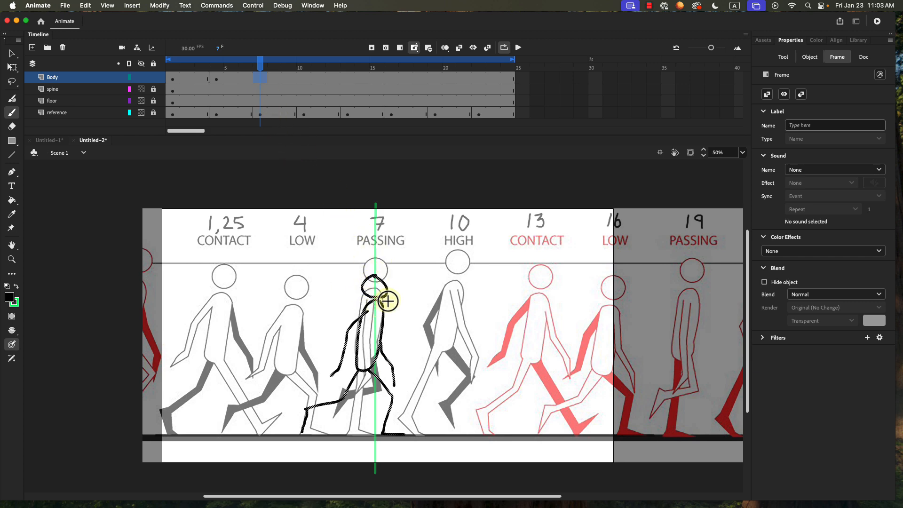
key("Delete")
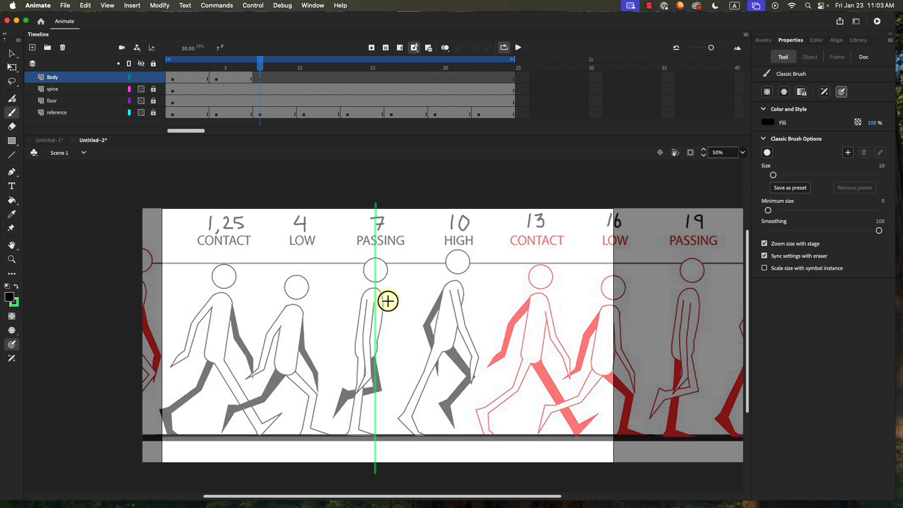
mouse_move(375, 258)
left_mouse_down()
mouse_move(374, 282)
mouse_move(388, 273)
mouse_move(377, 258)
mouse_move(360, 314)
mouse_move(363, 351)
mouse_move(381, 337)
mouse_move(369, 300)
left_mouse_up()
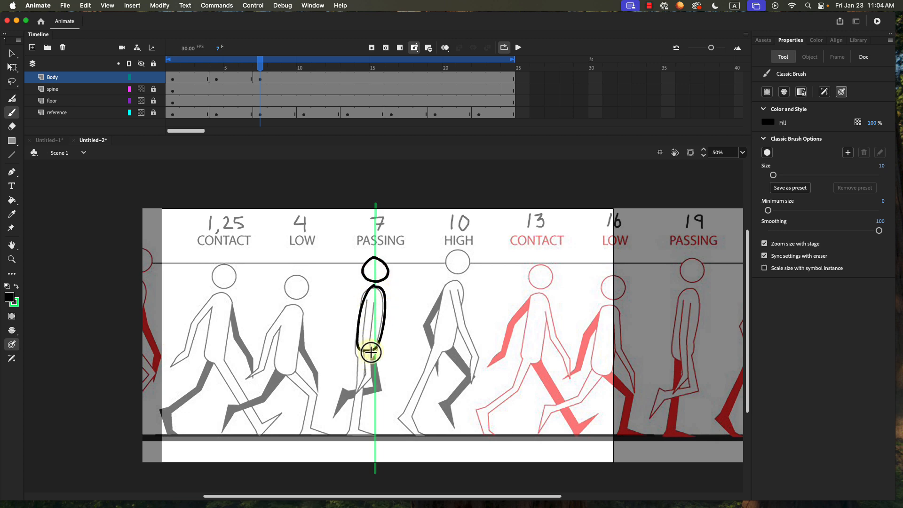
left_click_drag(369, 303, 363, 381)
mouse_move(372, 351)
left_mouse_down()
mouse_move(378, 389)
mouse_move(345, 395)
mouse_move(334, 416)
left_mouse_up()
mouse_move(363, 359)
left_mouse_down()
mouse_move(351, 434)
mouse_move(376, 435)
left_mouse_up()
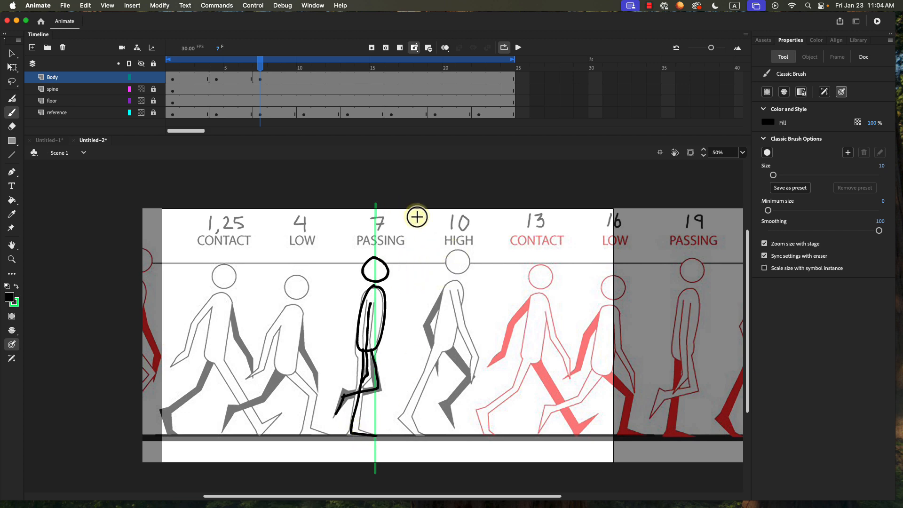
Insert a blank keyframe on frame 10 of the Body layer and trace the whole high figure
left_click(301, 75)
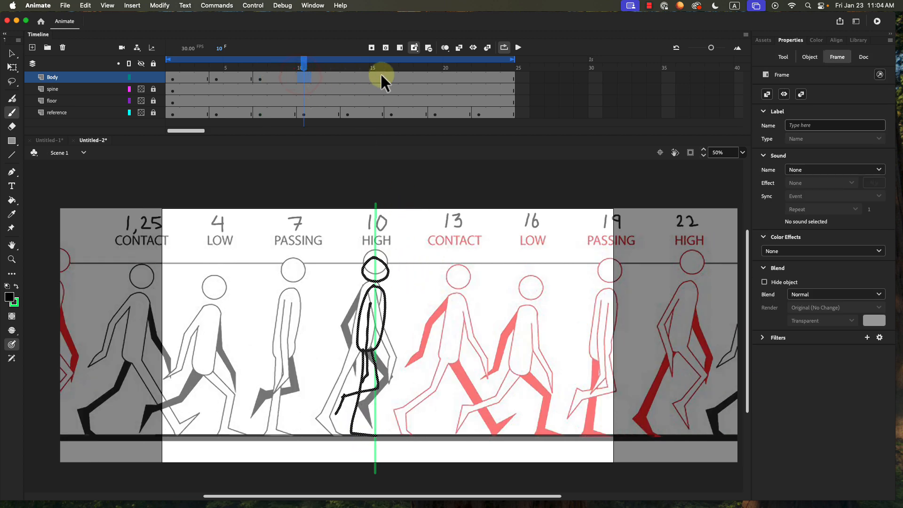
key("Delete")
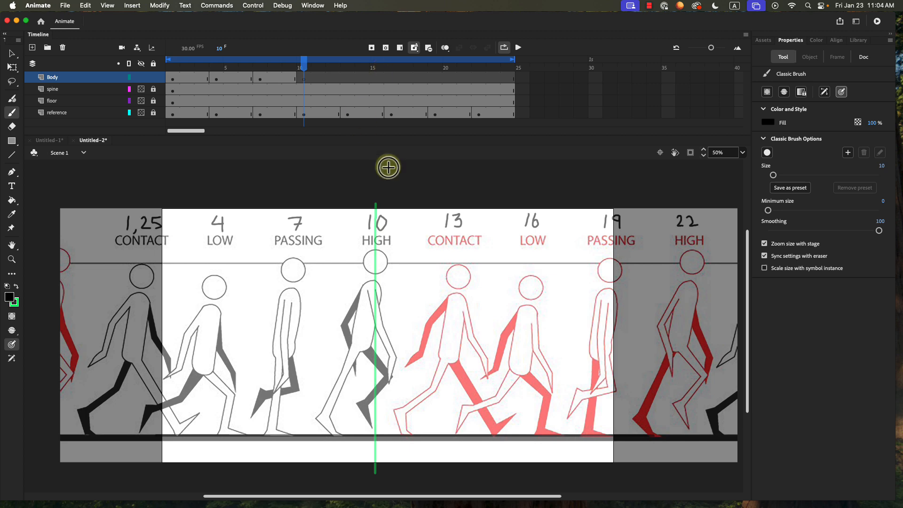
mouse_move(372, 253)
left_mouse_down()
mouse_move(387, 262)
mouse_move(379, 252)
mouse_move(359, 314)
mouse_move(377, 326)
mouse_move(324, 413)
mouse_move(337, 440)
left_mouse_up()
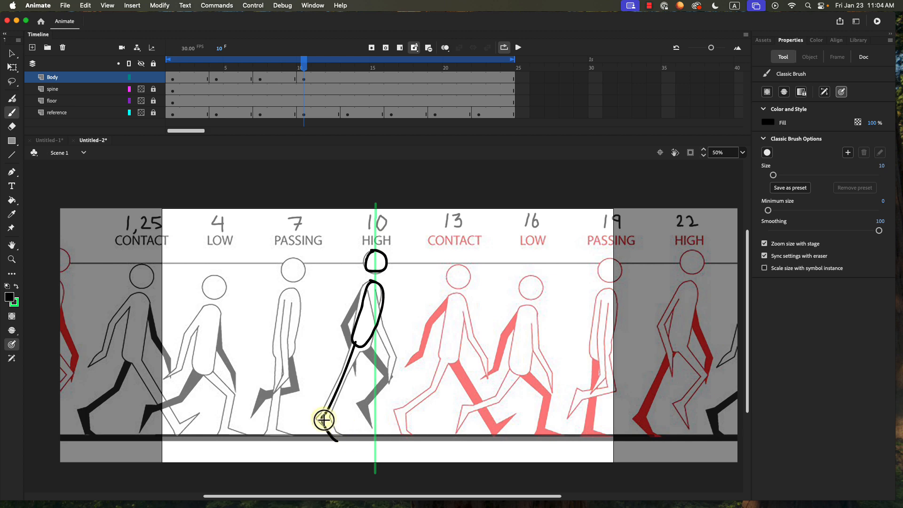
left_click_drag(362, 342, 372, 424)
left_click_drag(374, 292, 390, 374)
mouse_move(364, 294)
left_mouse_down()
mouse_move(392, 357)
mouse_move(343, 324)
mouse_move(355, 364)
left_mouse_up()
Insert a blank keyframe on frame 13 of the Body layer and trace the whole red contact figure
left_click(345, 78)
key("F7")
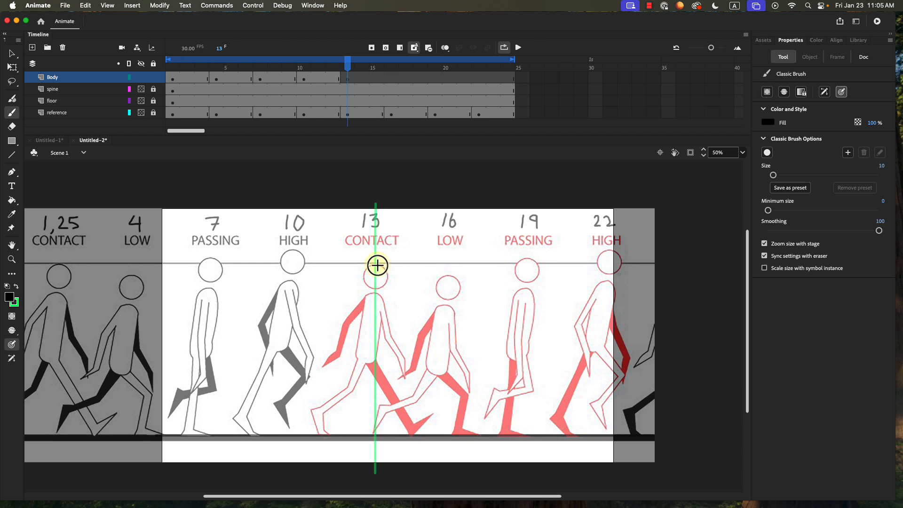
mouse_move(366, 270)
left_mouse_down()
mouse_move(368, 285)
mouse_move(379, 266)
left_mouse_up()
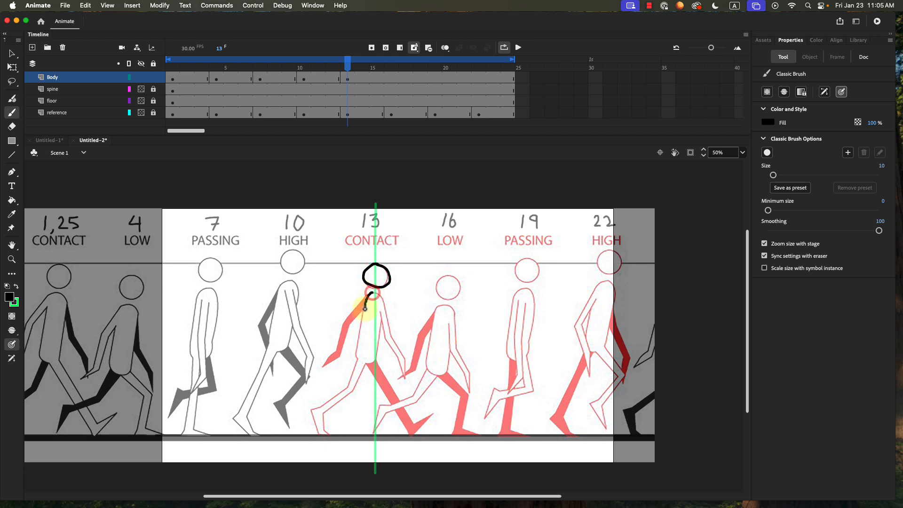
mouse_move(366, 308)
left_mouse_down()
mouse_move(360, 354)
mouse_move(385, 344)
left_mouse_up()
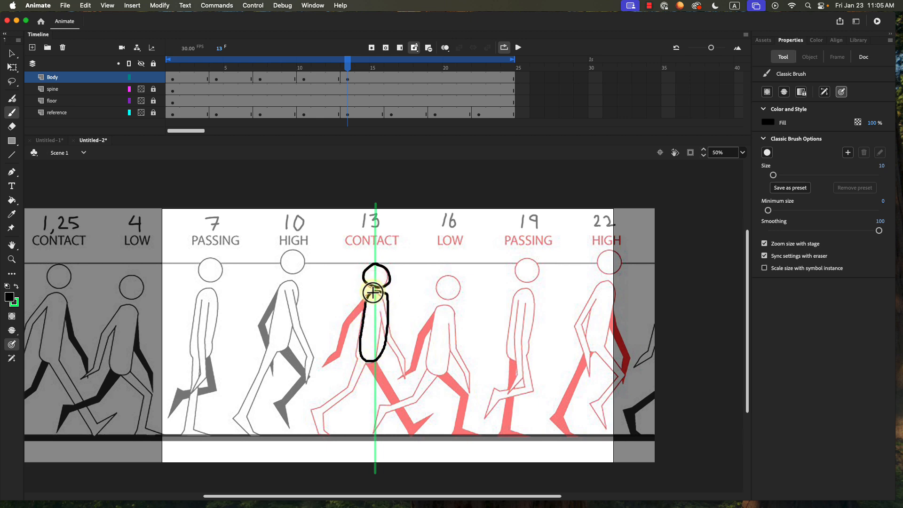
mouse_move(373, 293)
left_mouse_down()
mouse_move(372, 357)
mouse_move(366, 303)
mouse_move(347, 324)
mouse_move(327, 361)
left_mouse_up()
mouse_move(383, 306)
left_mouse_down()
mouse_move(404, 373)
mouse_move(323, 433)
left_mouse_up()
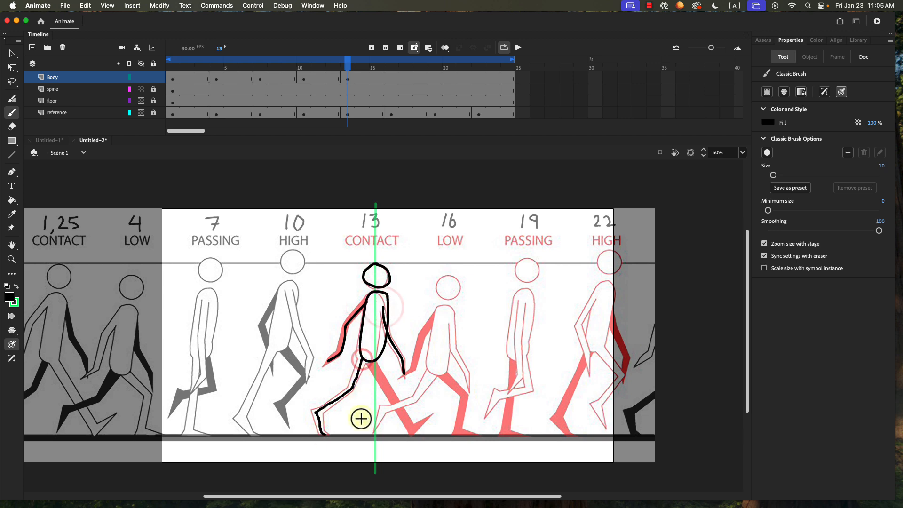
left_click_drag(371, 363, 409, 431)
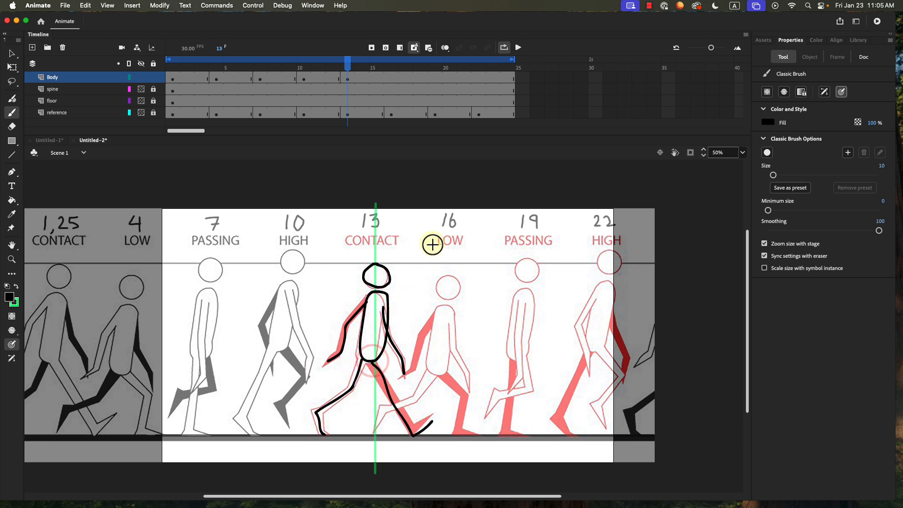
Insert a blank keyframe on frame 16 of the Body layer and trace the red low figure's head and torso
left_click(387, 78)
key("F7")
mouse_move(372, 275)
left_mouse_down()
mouse_move(363, 289)
mouse_move(375, 300)
left_mouse_up()
mouse_move(376, 303)
left_mouse_down()
mouse_move(367, 306)
mouse_move(376, 320)
left_mouse_up()
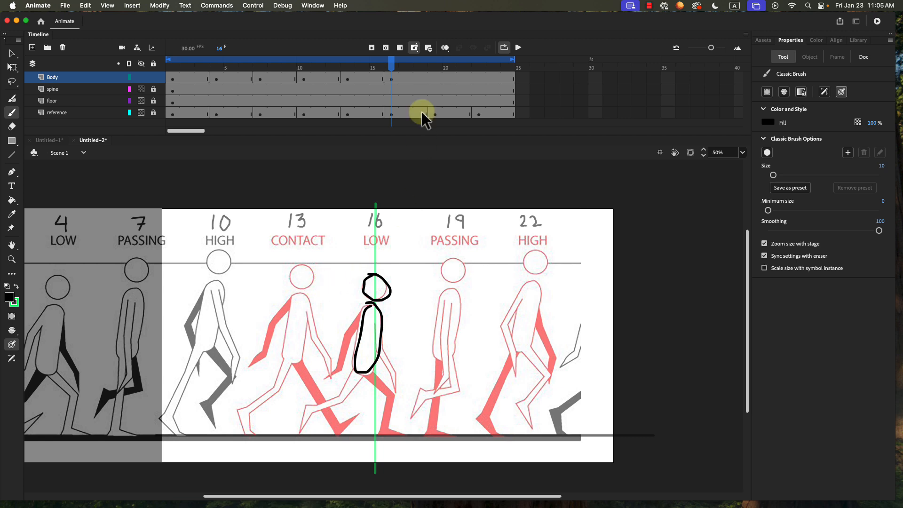
Compare the Body layer's tracings on frames 10, 13 and 16 and view the passing reference on frame 19
left_click(345, 77)
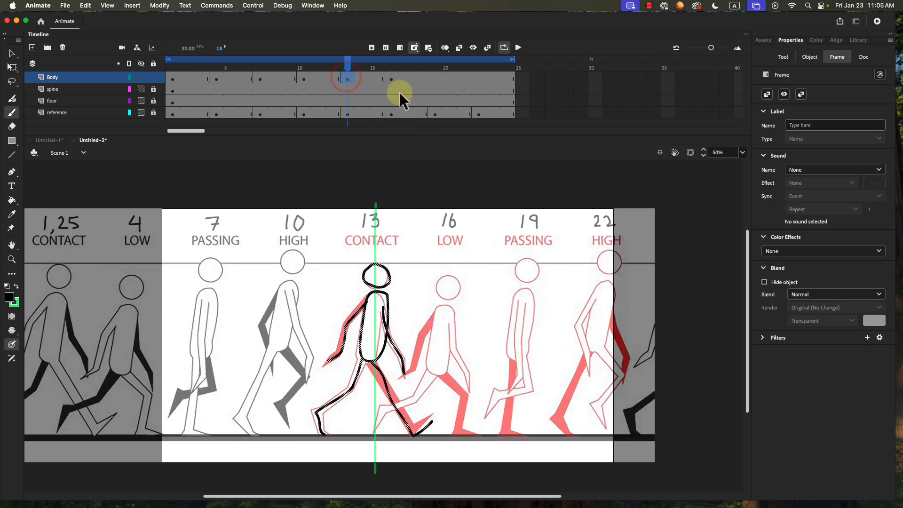
left_click(391, 77)
left_click(347, 78)
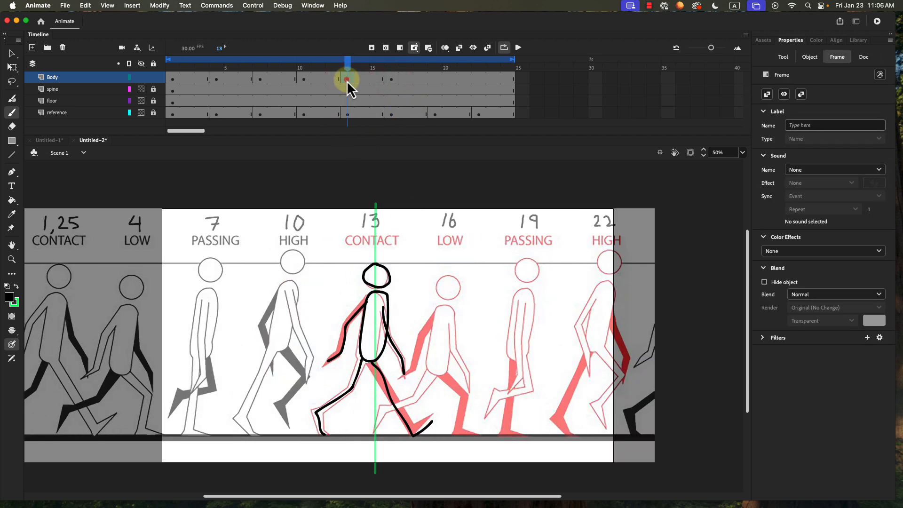
left_click(302, 78)
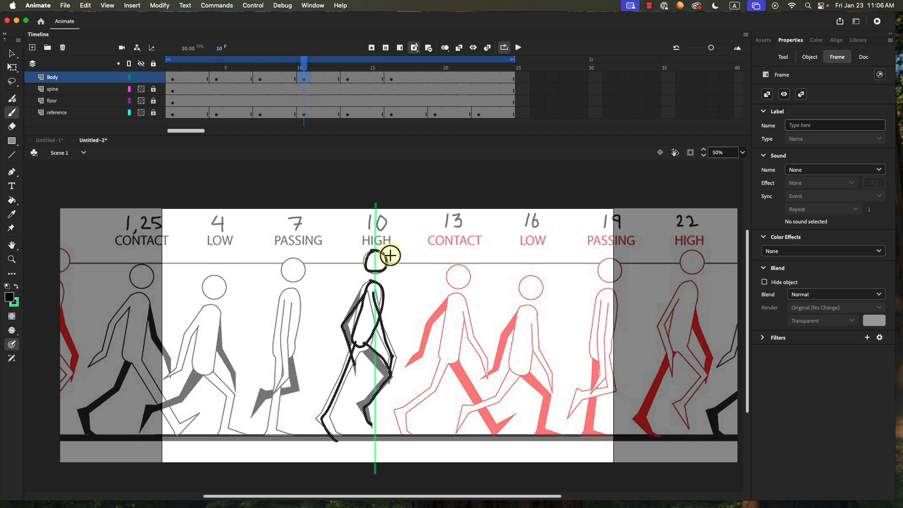
left_click(388, 76)
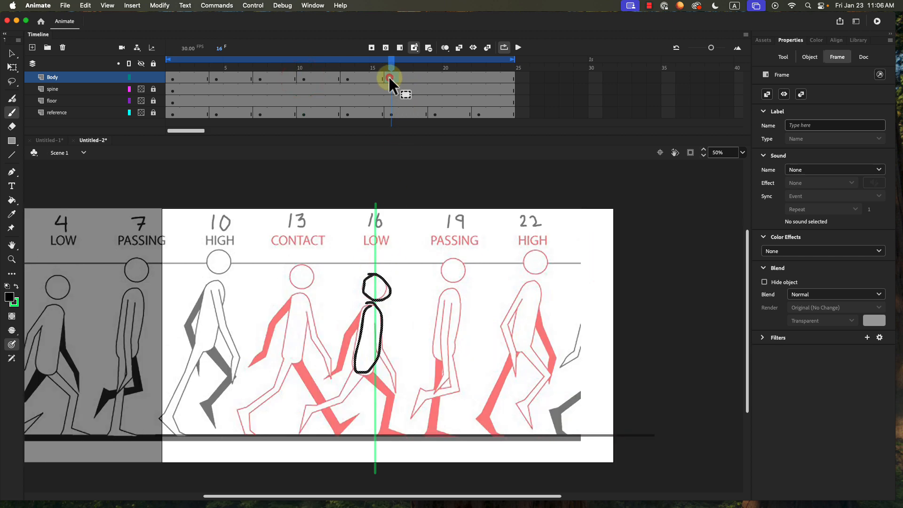
left_click(433, 76)
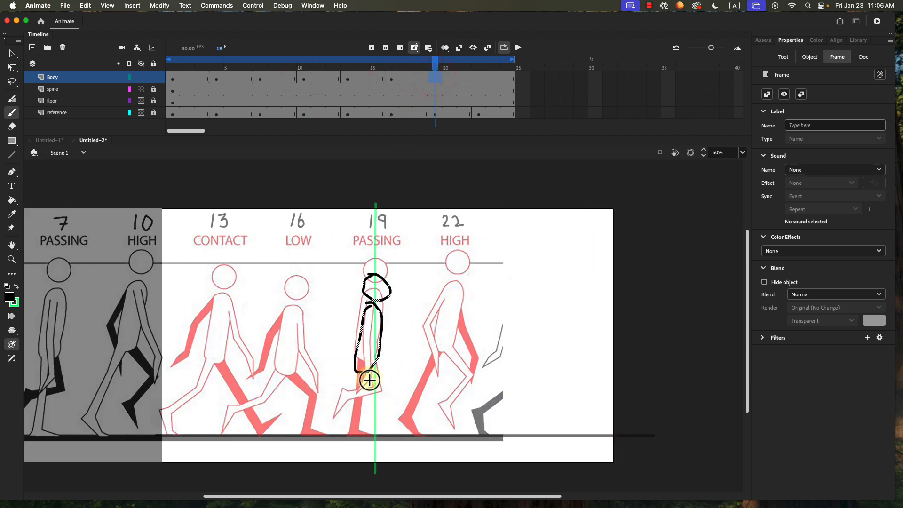
Trace the red low figure's legs and arms on frame 16 of the Body layer
left_click(391, 78)
mouse_move(360, 372)
left_mouse_down()
mouse_move(310, 410)
mouse_move(301, 431)
left_mouse_up()
mouse_move(361, 374)
left_mouse_down()
mouse_move(383, 435)
mouse_move(401, 434)
left_mouse_up()
mouse_move(366, 310)
left_mouse_down()
mouse_move(348, 367)
mouse_move(335, 378)
left_mouse_up()
left_click_drag(378, 320, 393, 381)
Trace the red passing figure on a blank keyframe at frame 19 and the red high figure on one at frame 22 of the Body layer
left_click(429, 76)
mouse_move(375, 266)
left_mouse_down()
mouse_move(372, 290)
mouse_move(383, 330)
mouse_move(367, 379)
mouse_move(378, 390)
mouse_move(361, 374)
mouse_move(358, 435)
left_mouse_up()
left_click(477, 78)
mouse_move(371, 250)
left_mouse_down()
mouse_move(362, 261)
mouse_move(371, 251)
left_mouse_up()
mouse_move(371, 281)
left_mouse_down()
mouse_move(359, 306)
mouse_move(369, 282)
left_mouse_up()
mouse_move(367, 285)
left_mouse_down()
mouse_move(359, 301)
mouse_move(388, 374)
mouse_move(336, 436)
left_mouse_up()
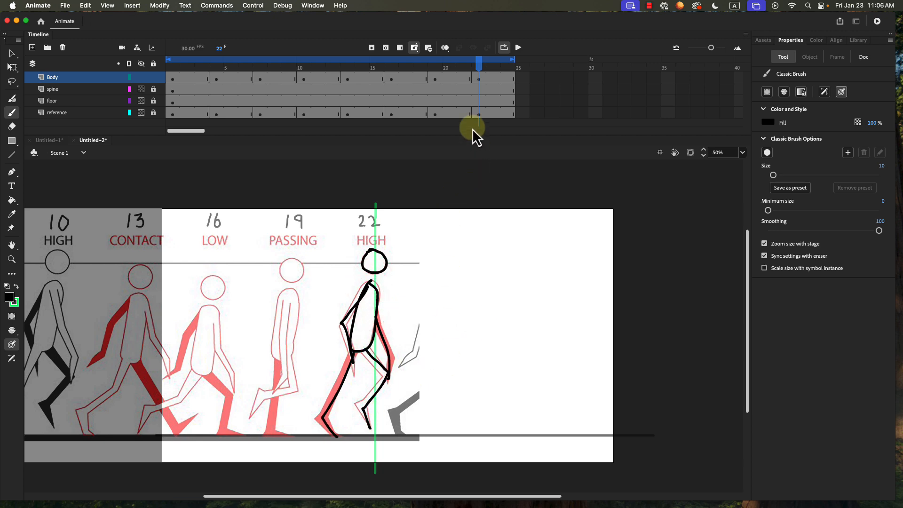
Step back through the Body layer's traced poses from frame 20 to frame 2 to check each against its reference figure
left_click(446, 74)
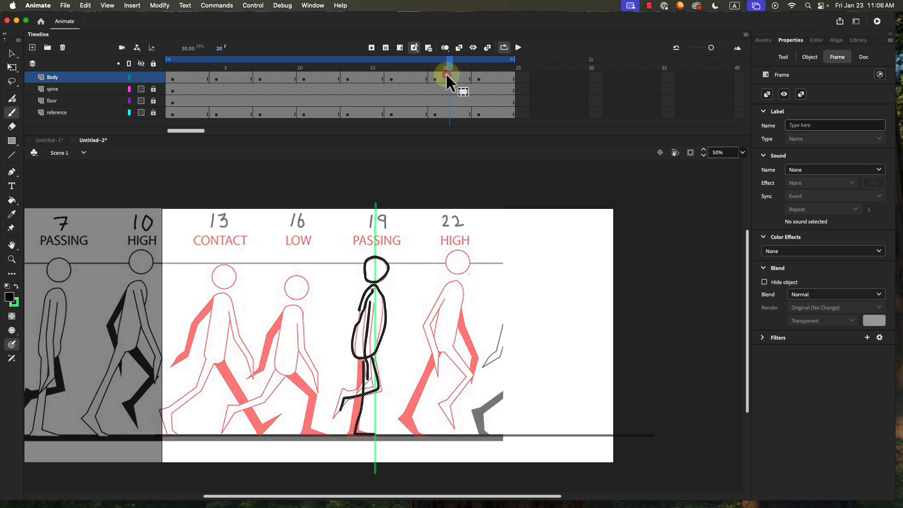
left_click(408, 77)
left_click(362, 77)
left_click(317, 78)
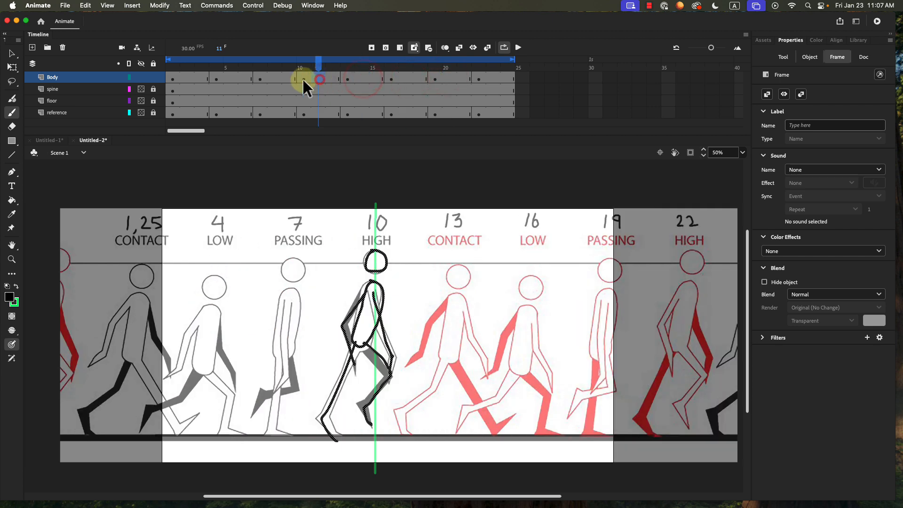
left_click(274, 80)
left_click(232, 79)
left_click(185, 77)
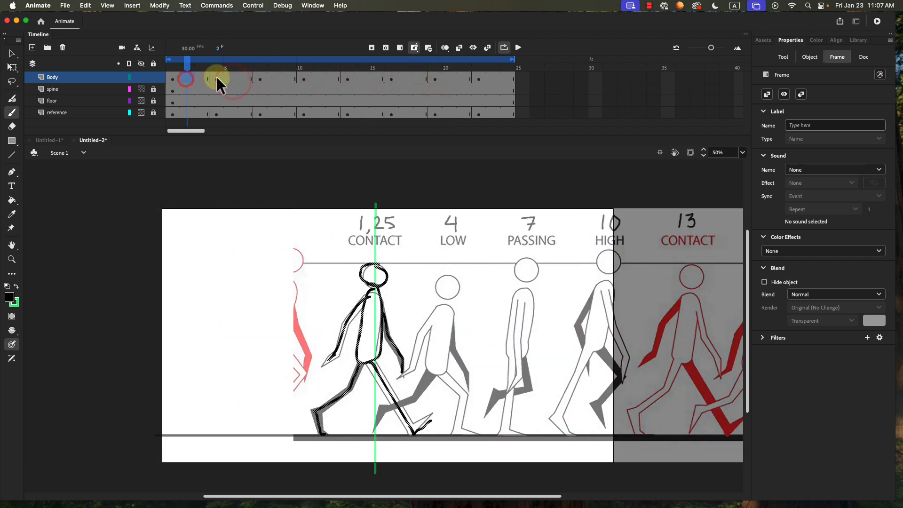
Step through the traced poses from frame 5 to frame 23 to compare them with the reference figures
left_click(233, 79)
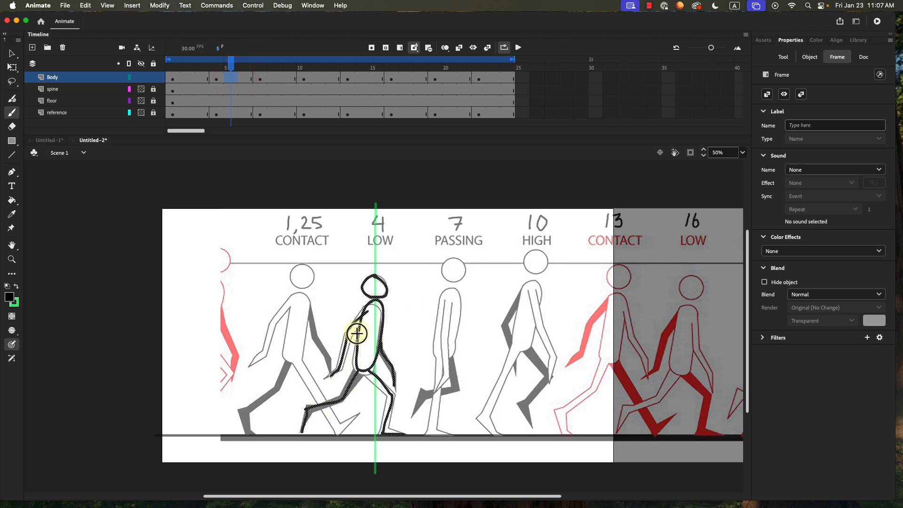
left_click(229, 90)
left_click(321, 89)
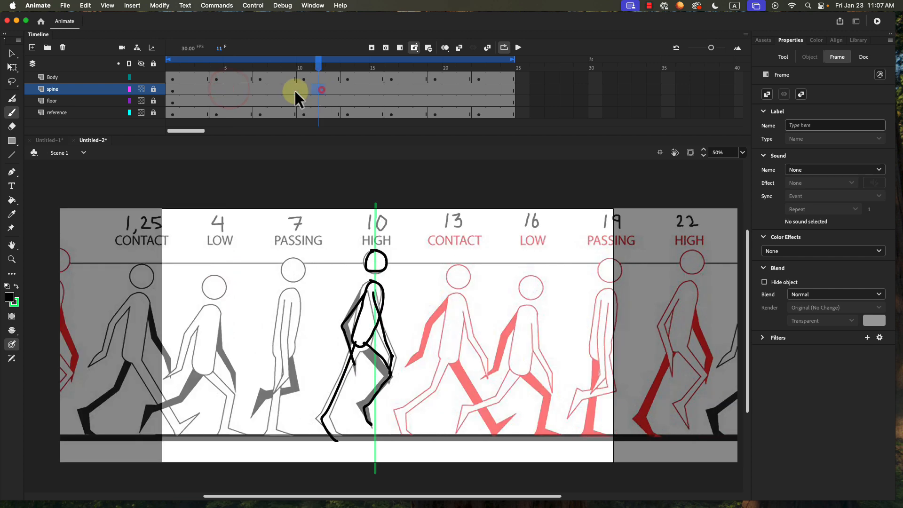
left_click(364, 89)
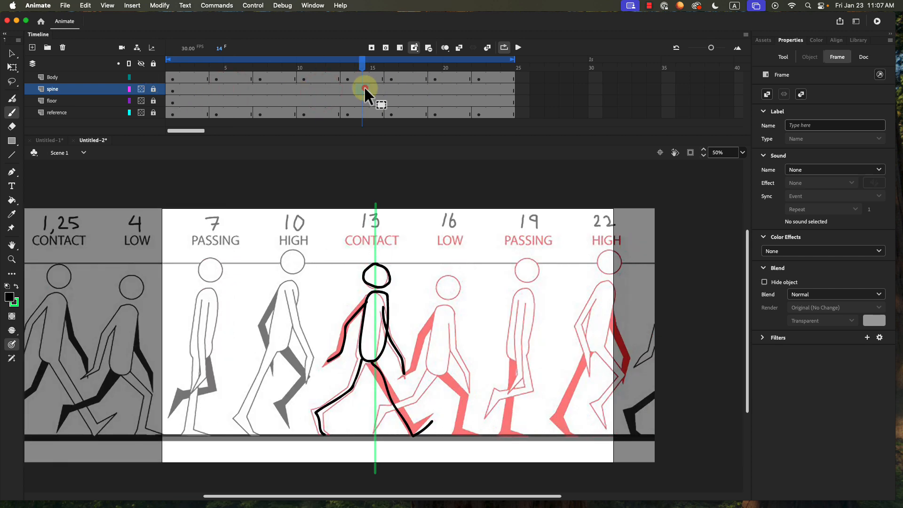
left_click(405, 89)
left_click(449, 89)
left_click(492, 87)
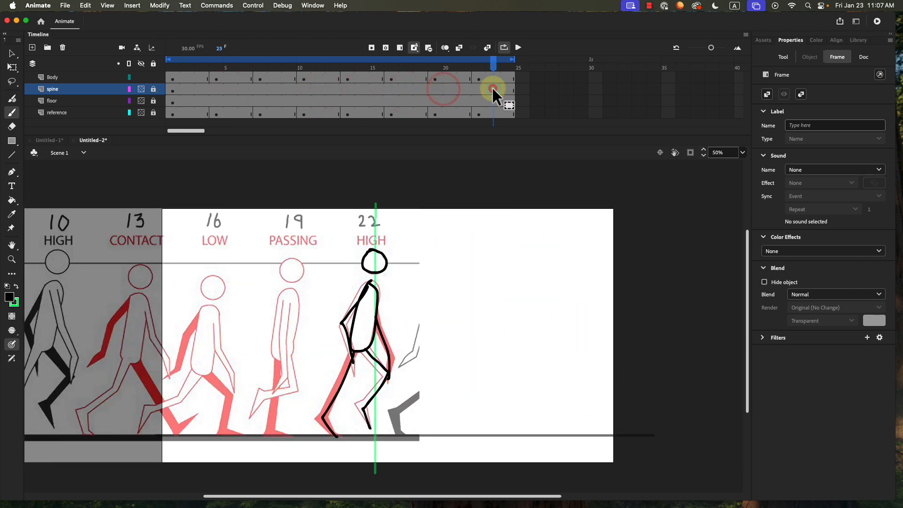
Play the walk cycle with the reference, then hide the reference layer and play the tracings alone
left_click(518, 48)
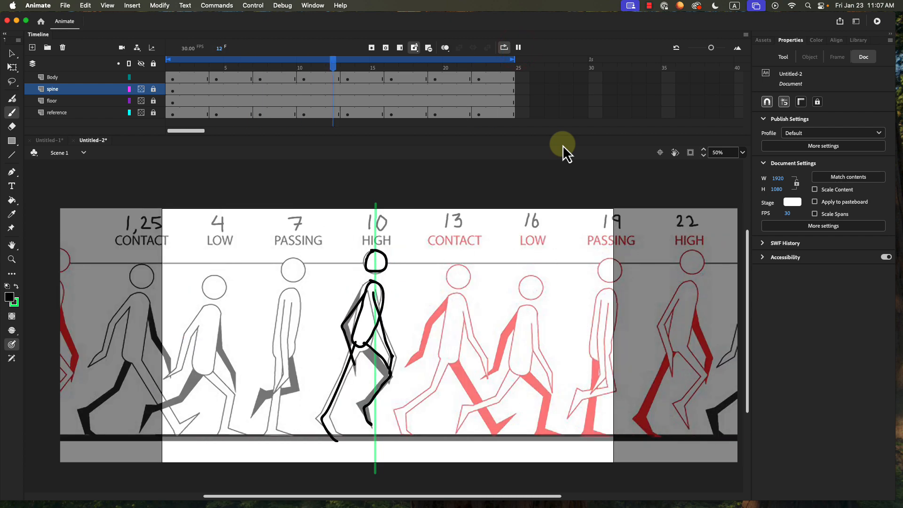
left_click(519, 49)
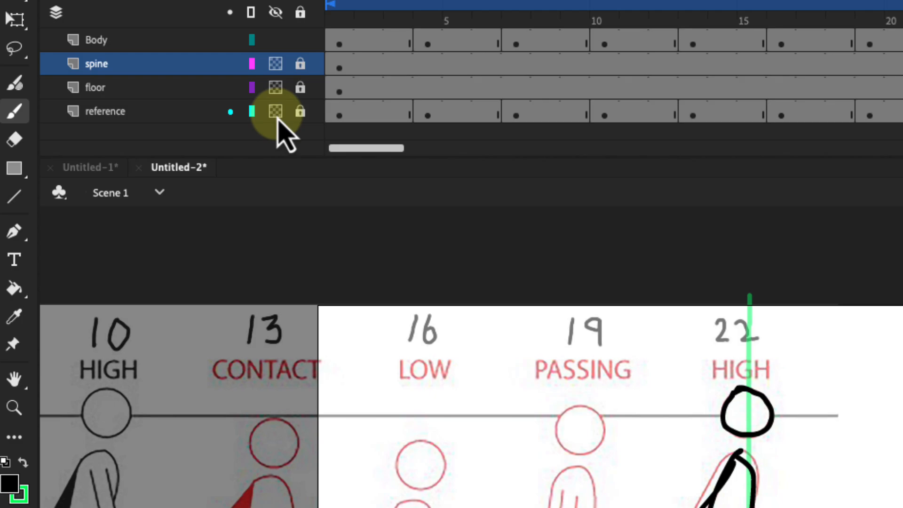
left_click(276, 112)
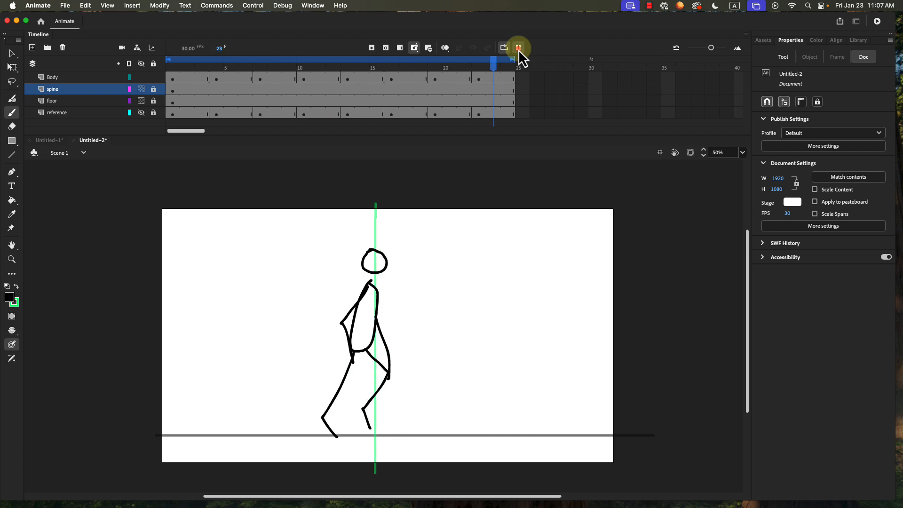
left_click(518, 48)
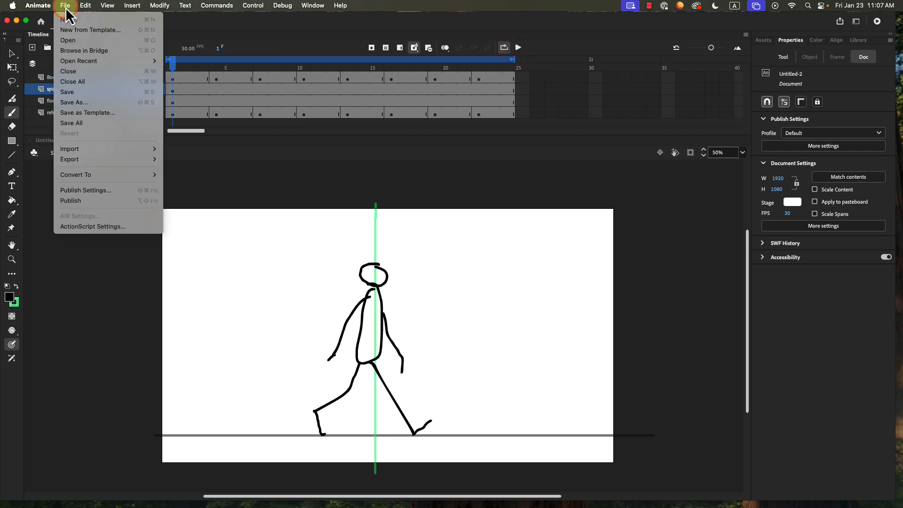
Save the document as walk cycle.fla in the Documents folder
left_click(68, 93)
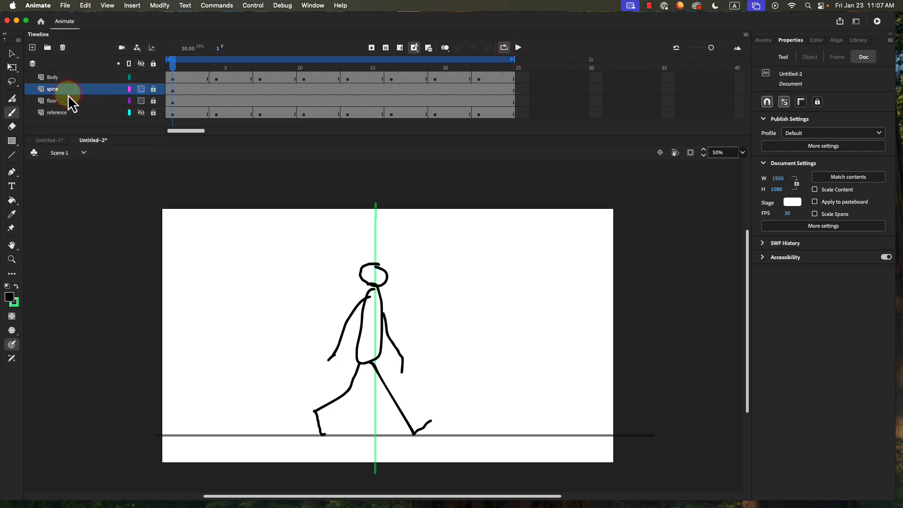
type("walk cycle.fla")
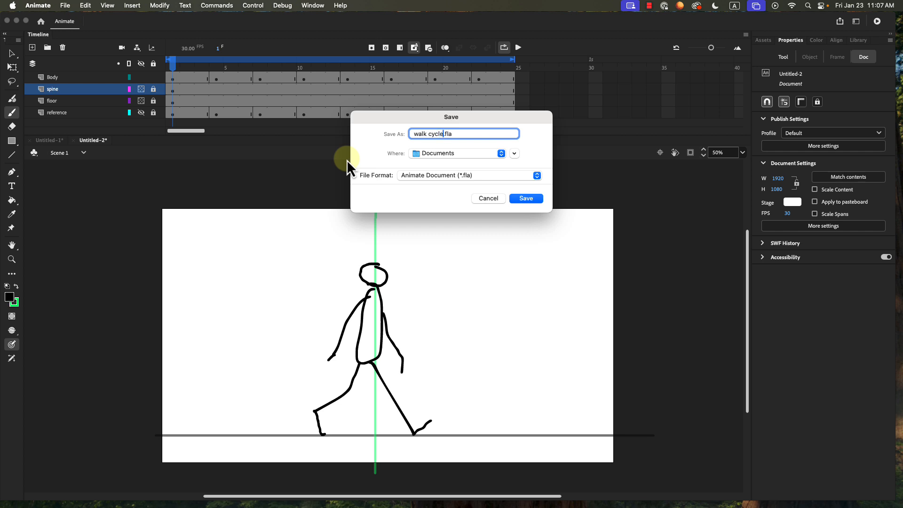
left_click(529, 202)
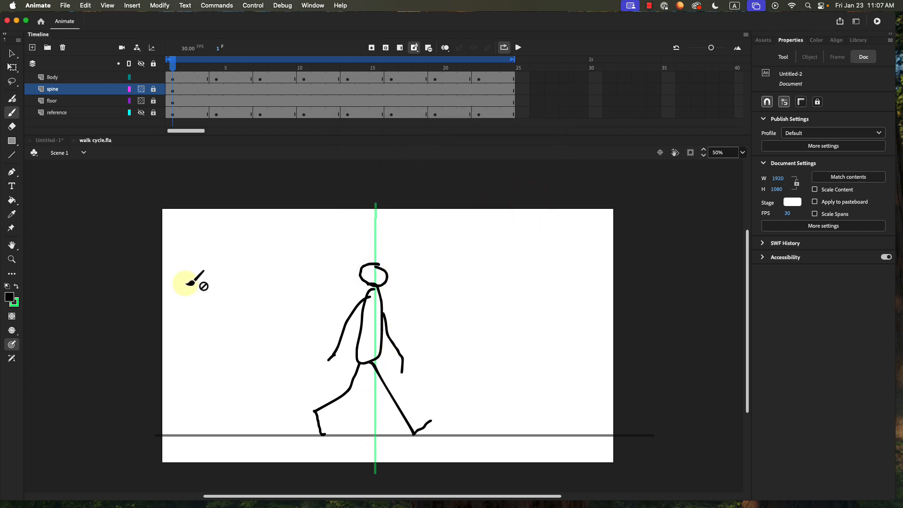
Hide the spine and floor layers and play the walk cycle with only the Body layer showing
left_click(140, 89)
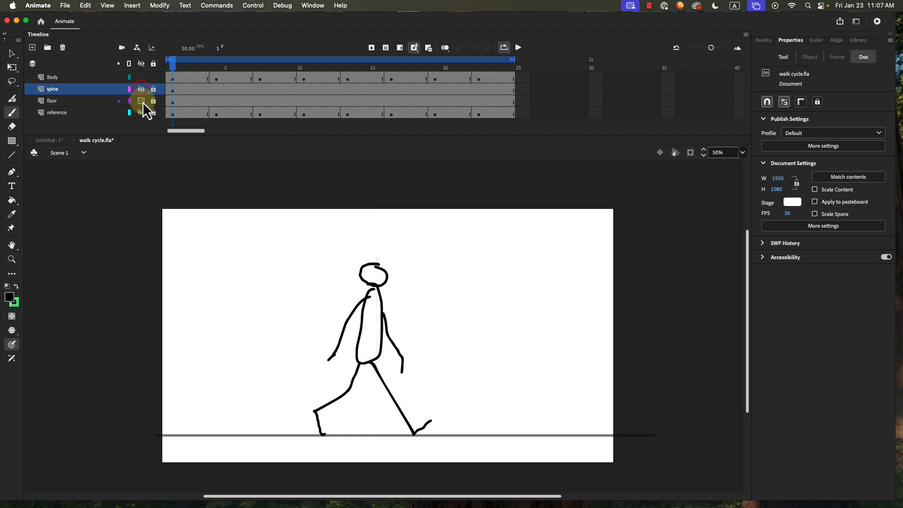
left_click(142, 105)
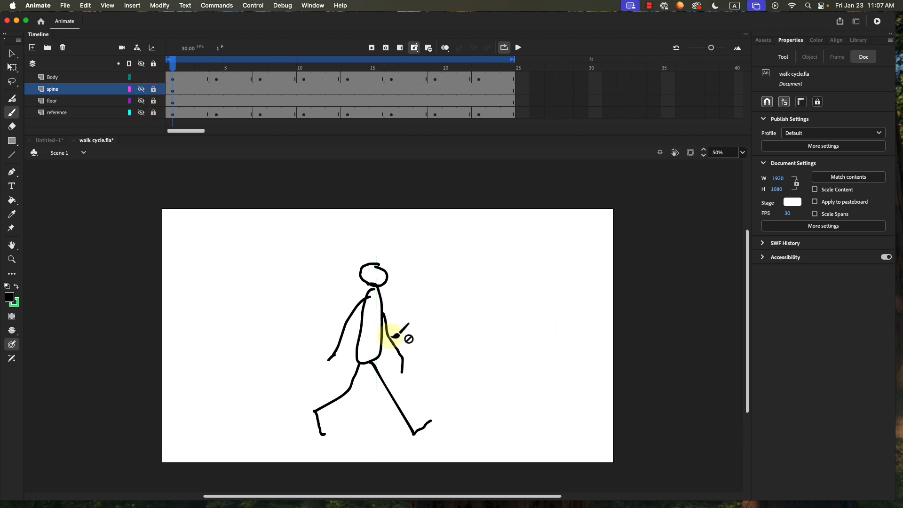
left_click(518, 46)
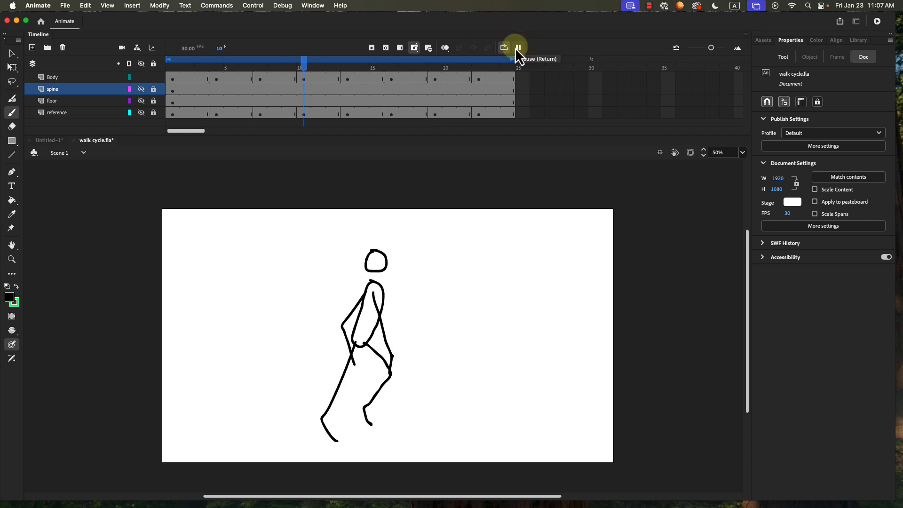
Publish the animation as an animated GIF and preview the exported walk-cycle.gif in Finder
left_click(841, 22)
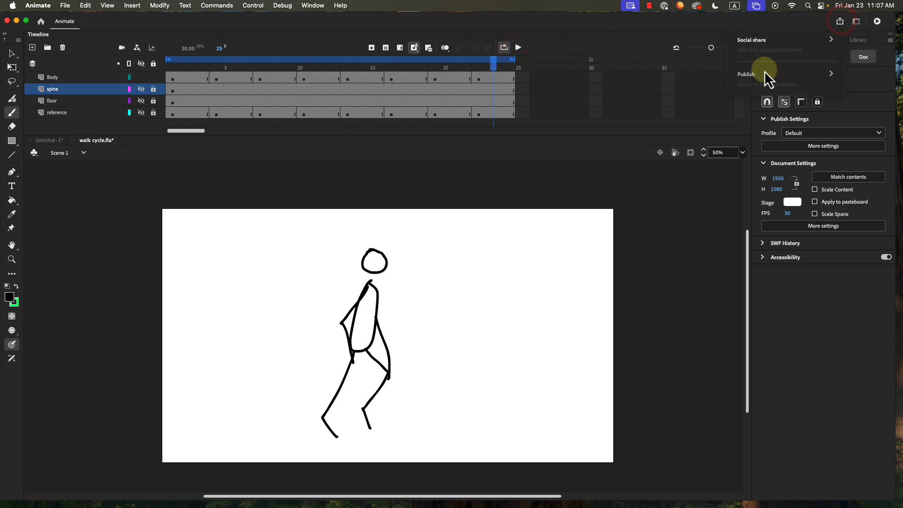
left_click(742, 73)
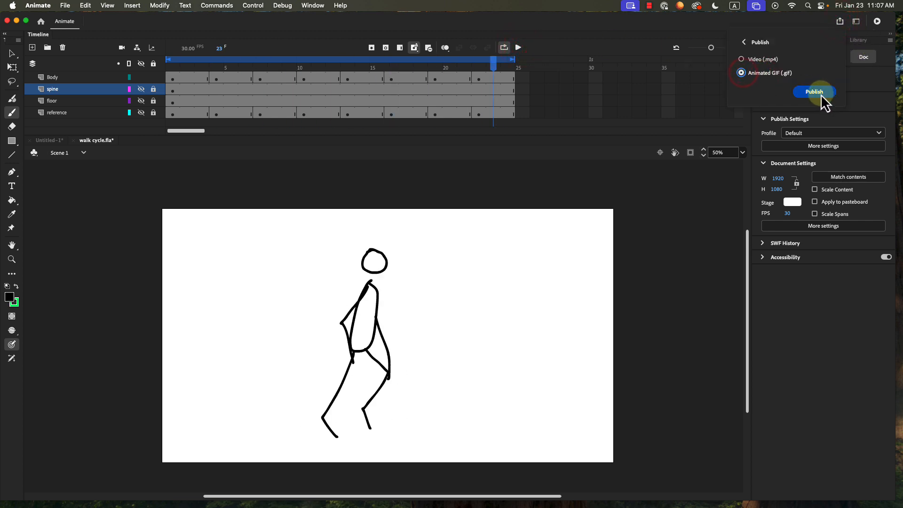
left_click(820, 94)
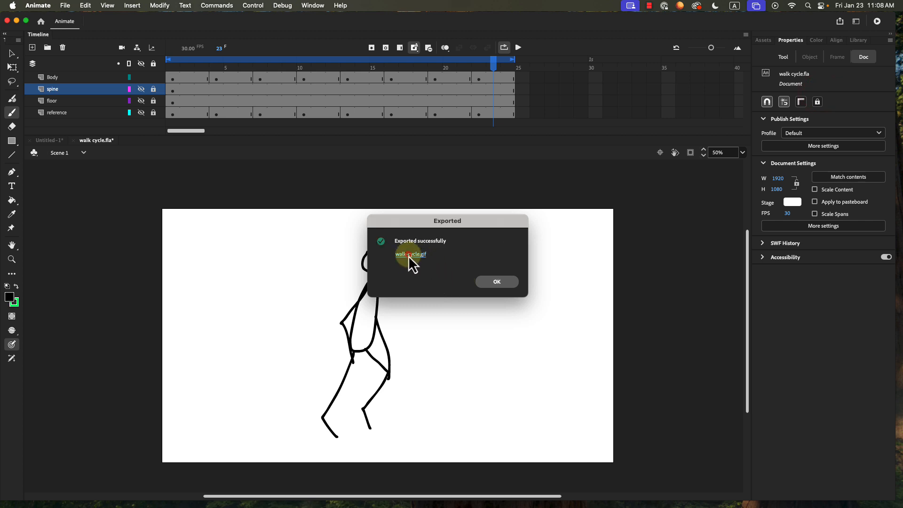
left_click(408, 255)
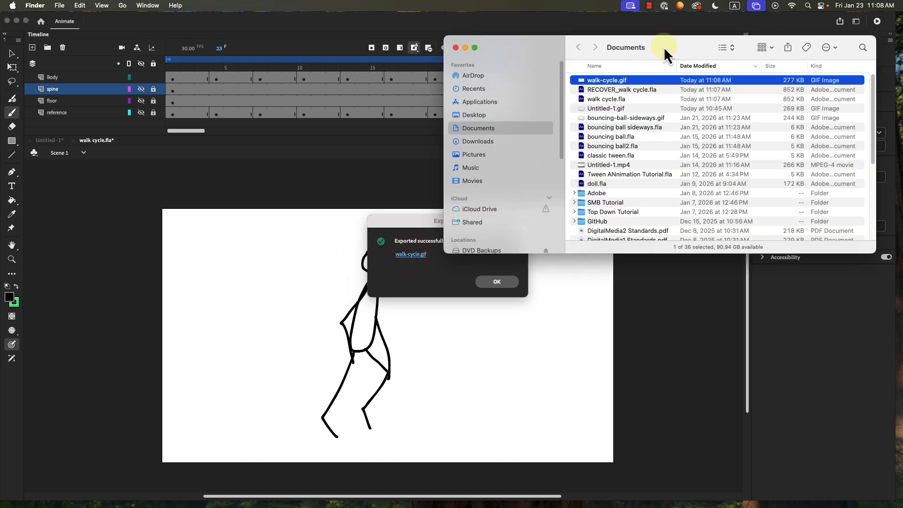
key("space")
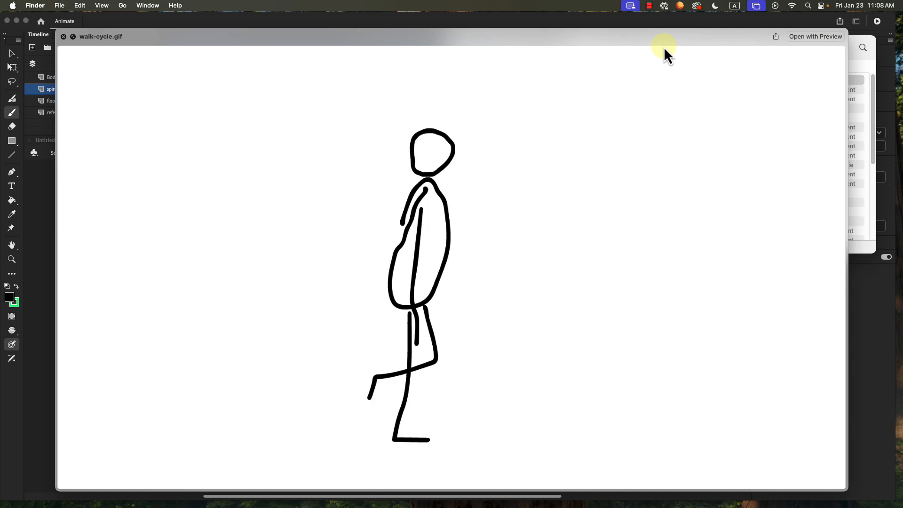